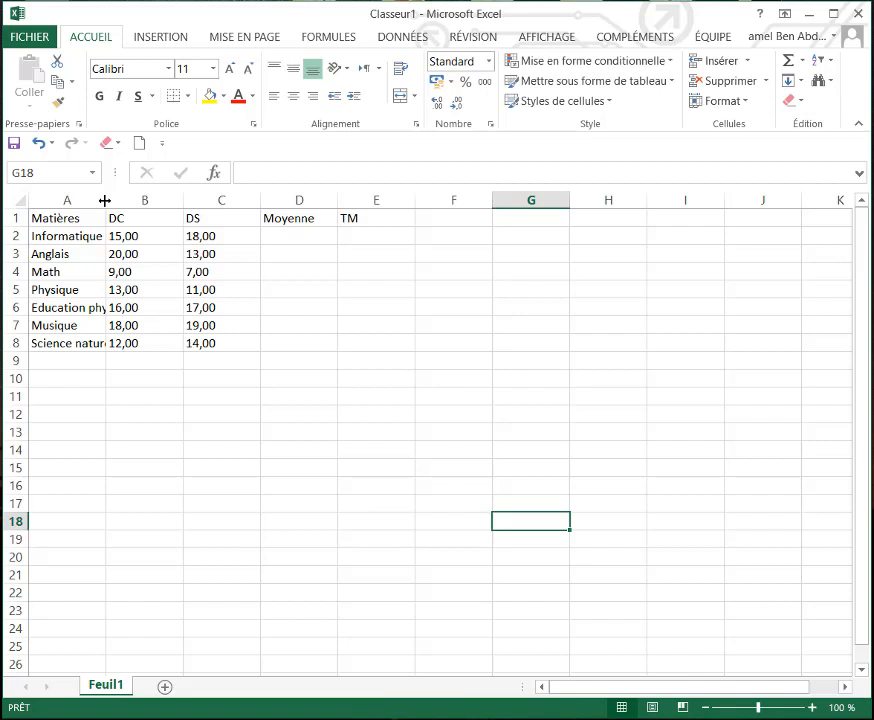
Fit the width of column A to its longest subject name
mouse_move(105, 201)
left_mouse_down()
mouse_move(144, 194)
mouse_move(106, 193)
left_mouse_up()
double_click(106, 193)
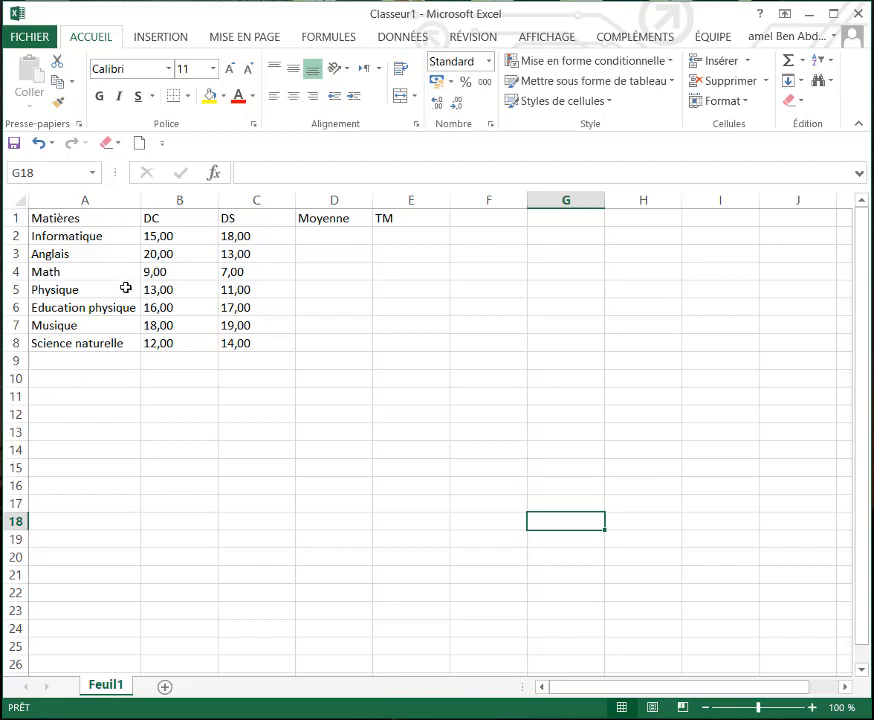
Rename the sheet Feuil1 as Bulletin
right_click(122, 690)
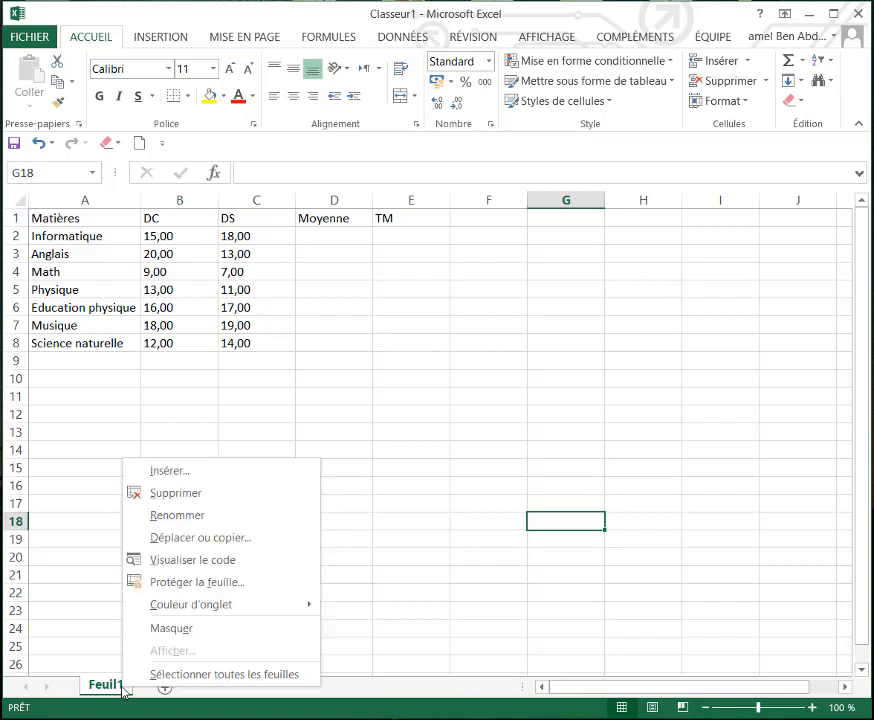
left_click(197, 515)
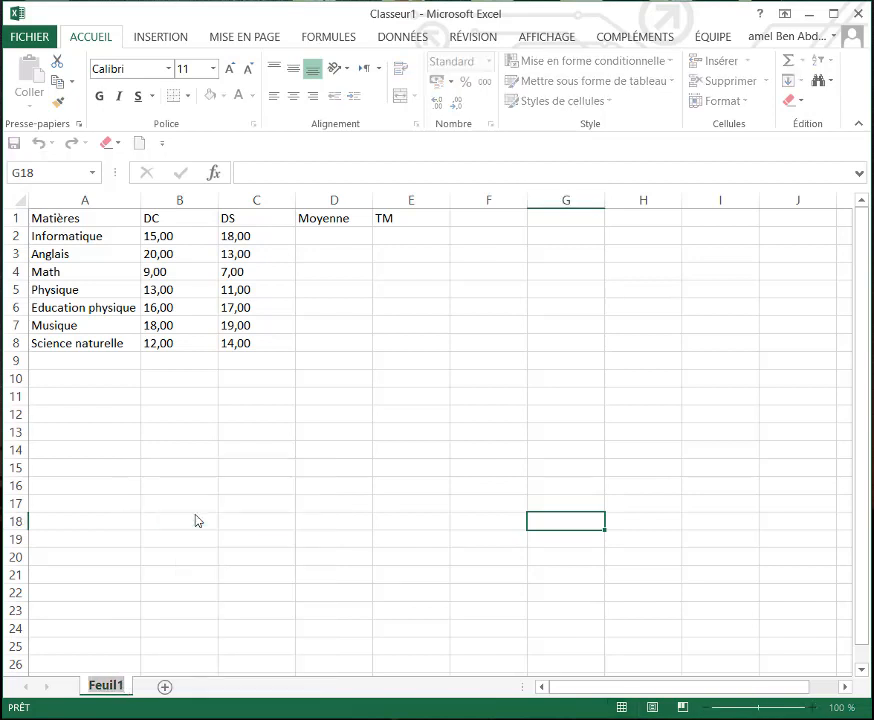
key("BackSpace")
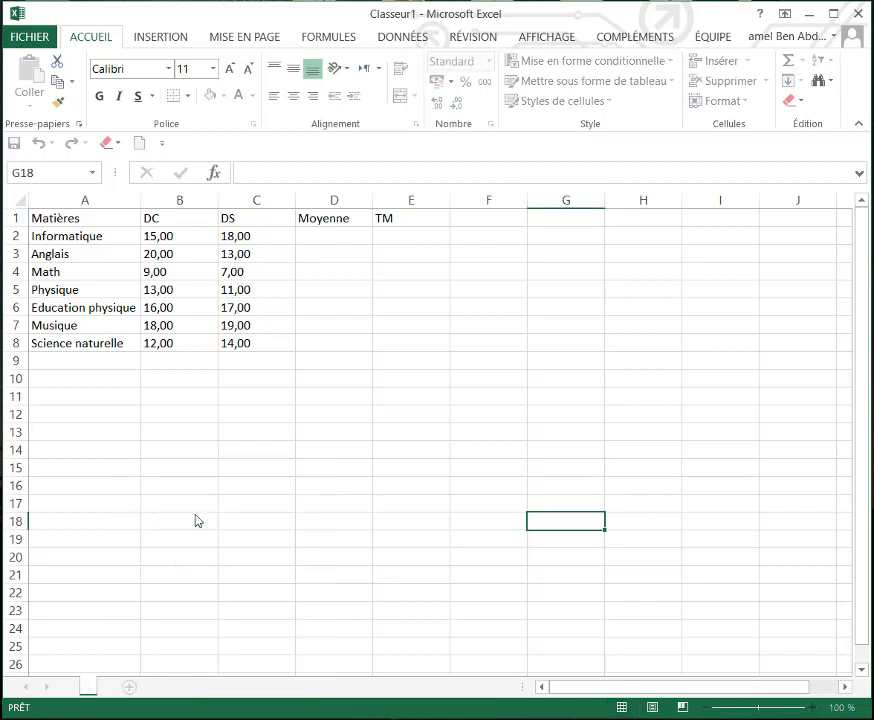
type("Bulle")
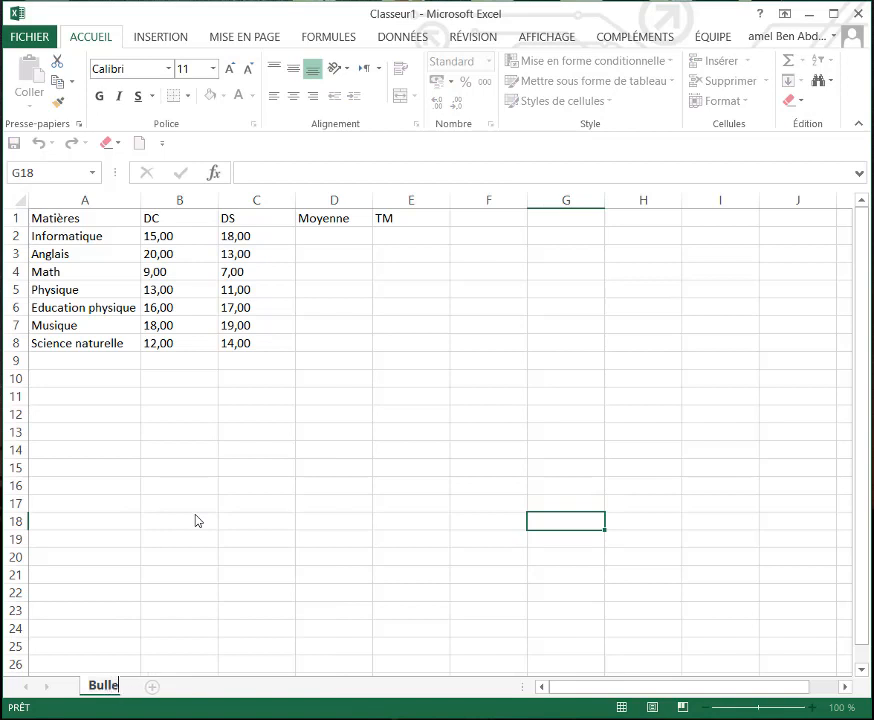
type("tin")
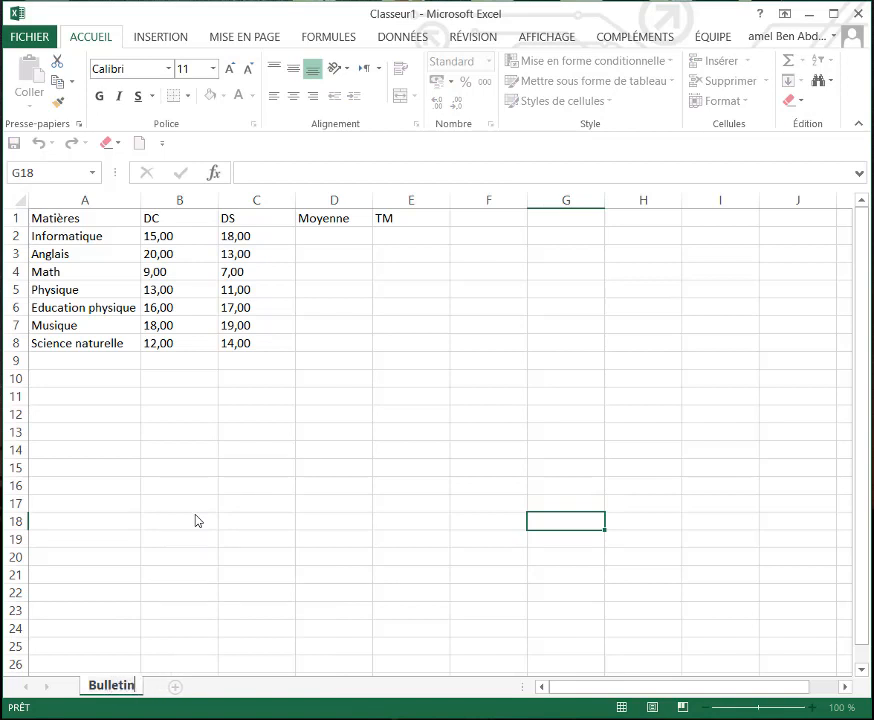
left_click(250, 541)
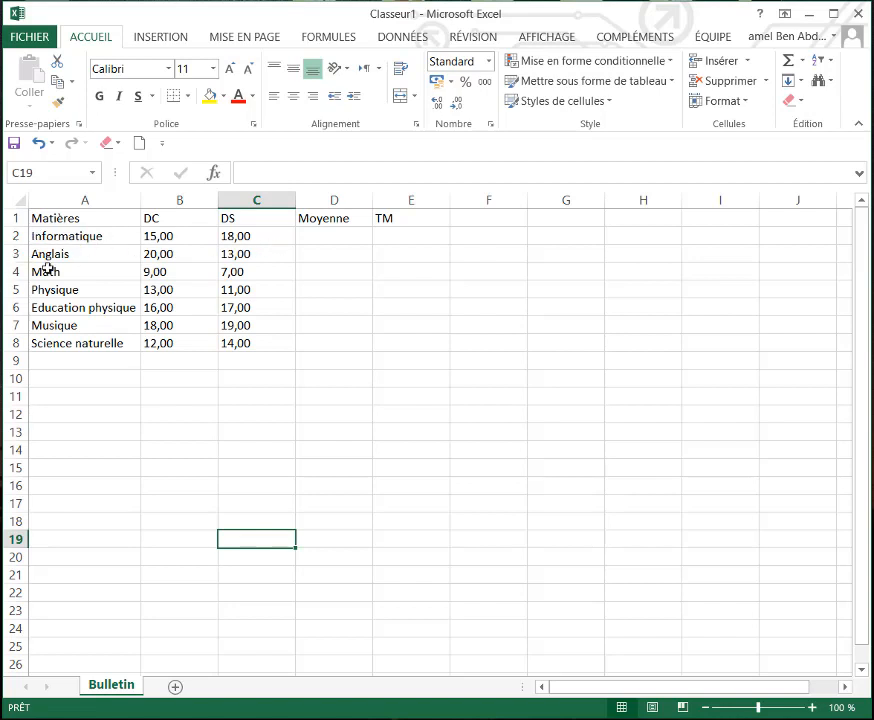
Insert an empty row above the Anglais row
left_click(17, 254)
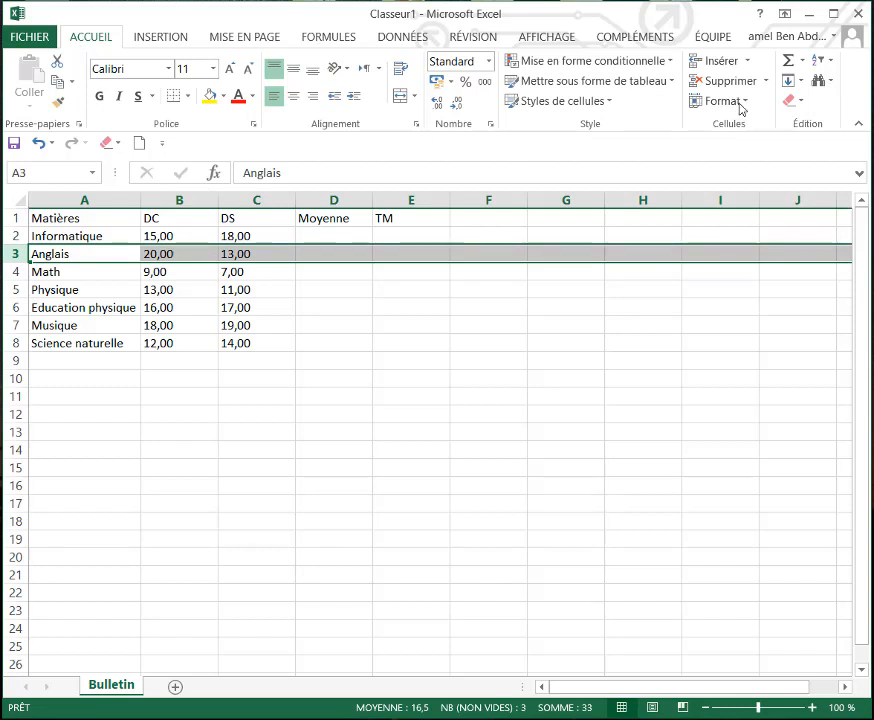
left_click(750, 62)
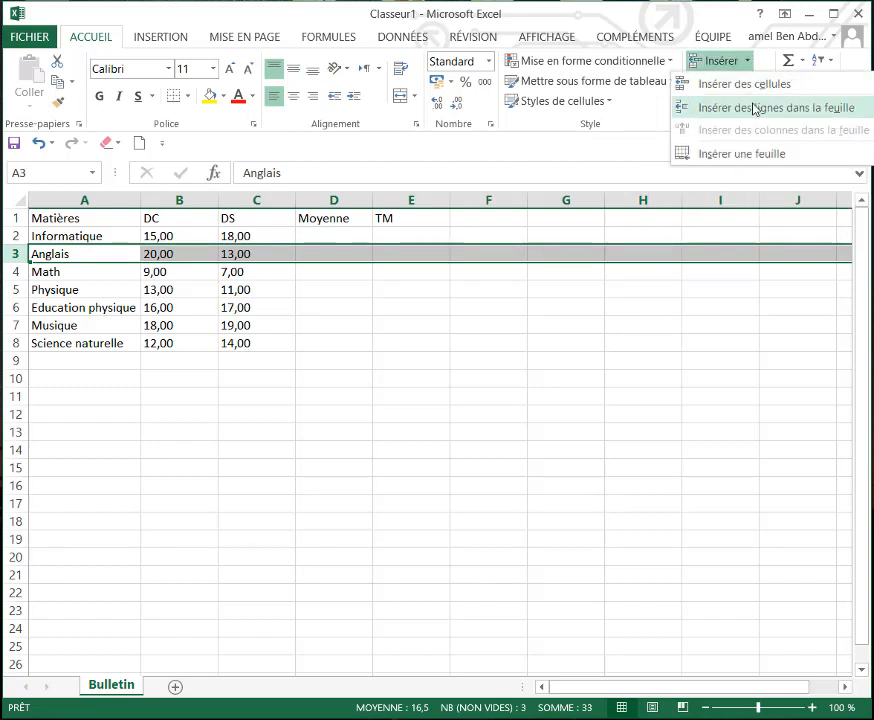
left_click(755, 108)
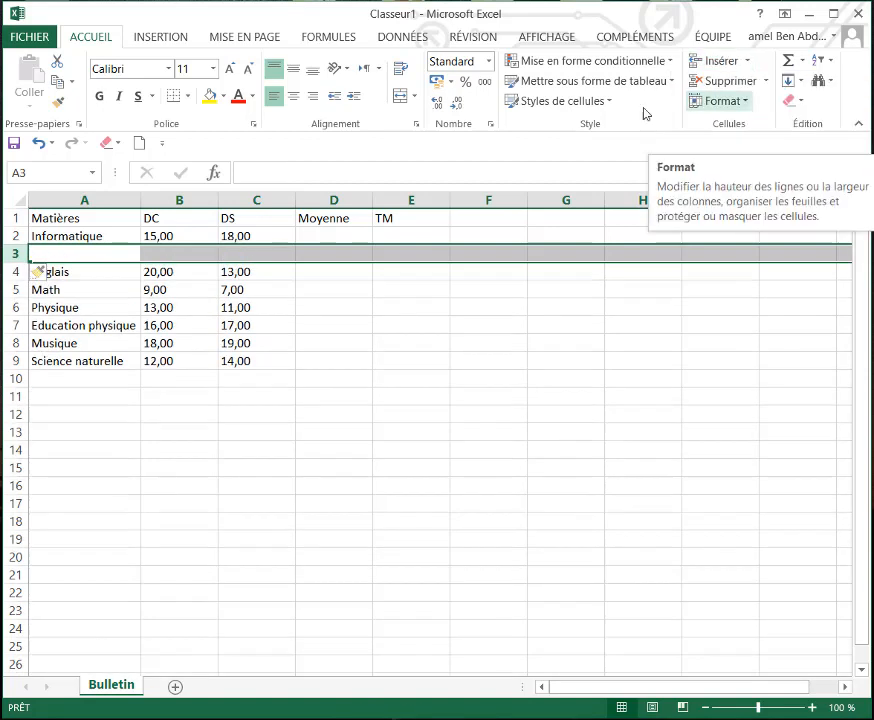
Fill the empty row 3 with the subject Français, DC grade 15 and DS grade 17
double_click(60, 254)
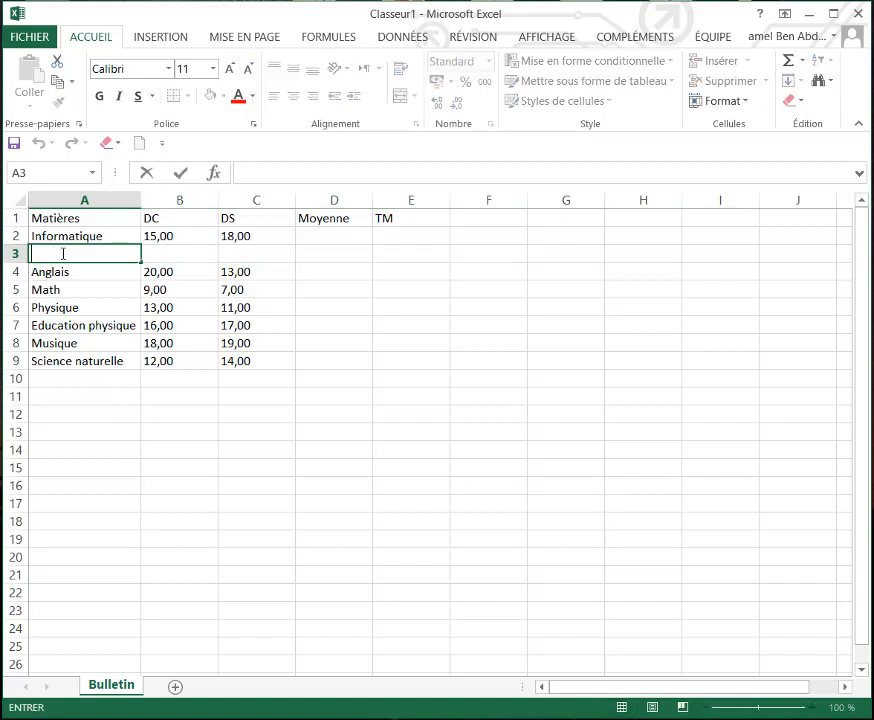
type("Français")
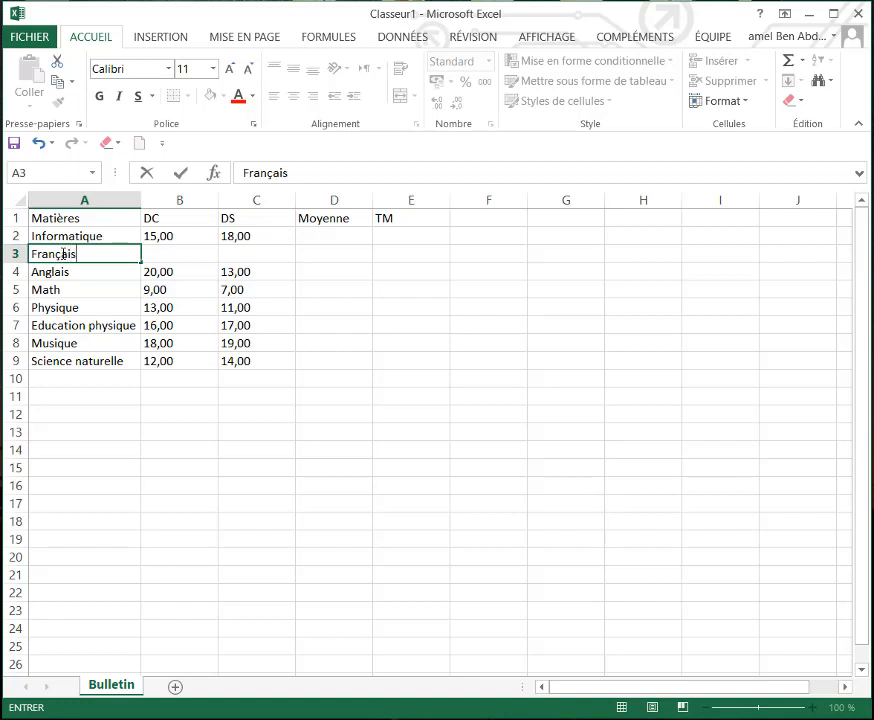
left_click(155, 248)
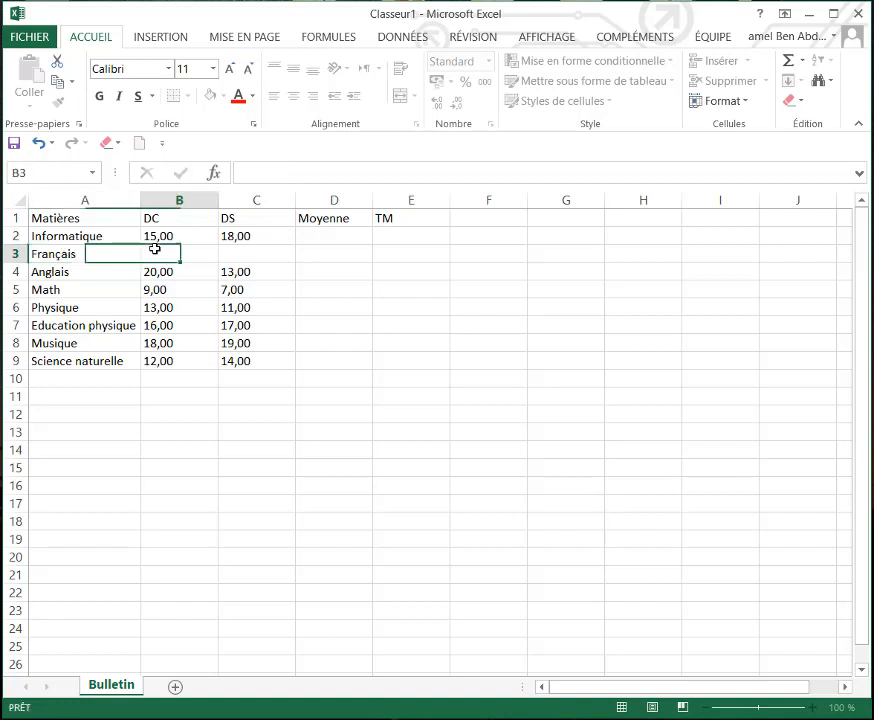
type("15")
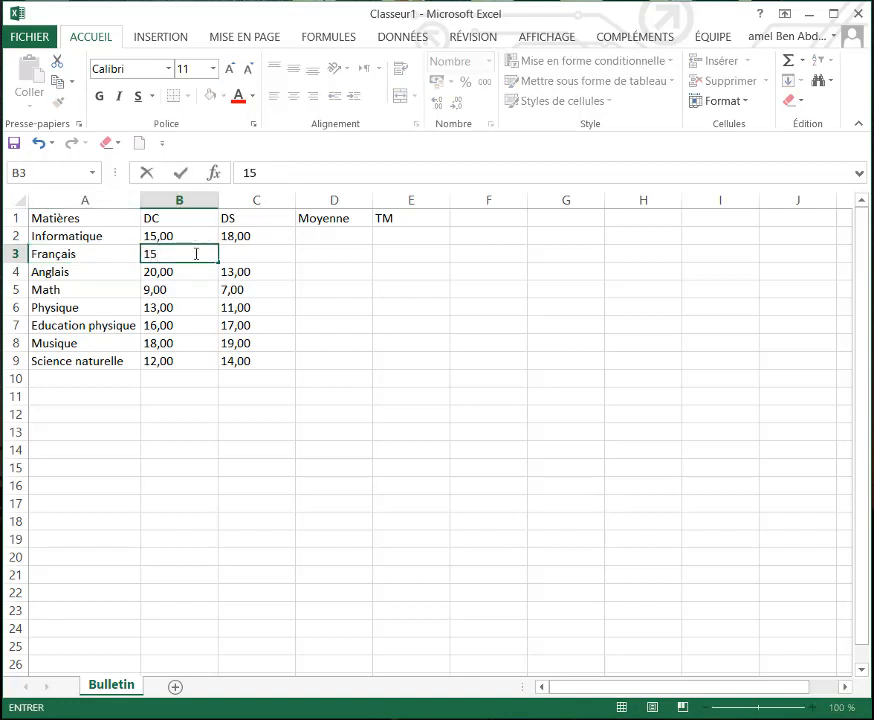
left_click(236, 254)
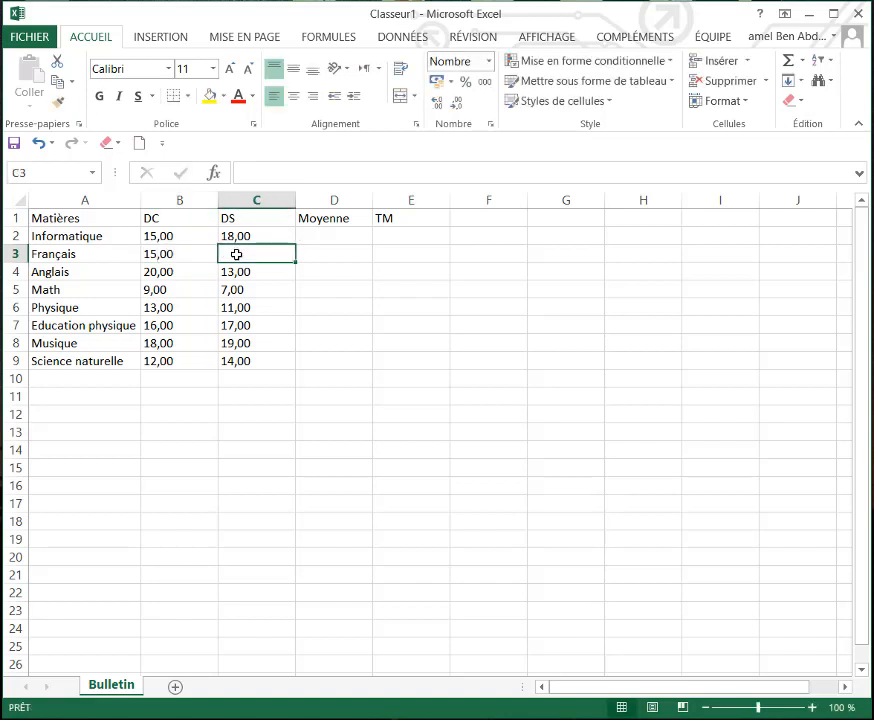
type("17")
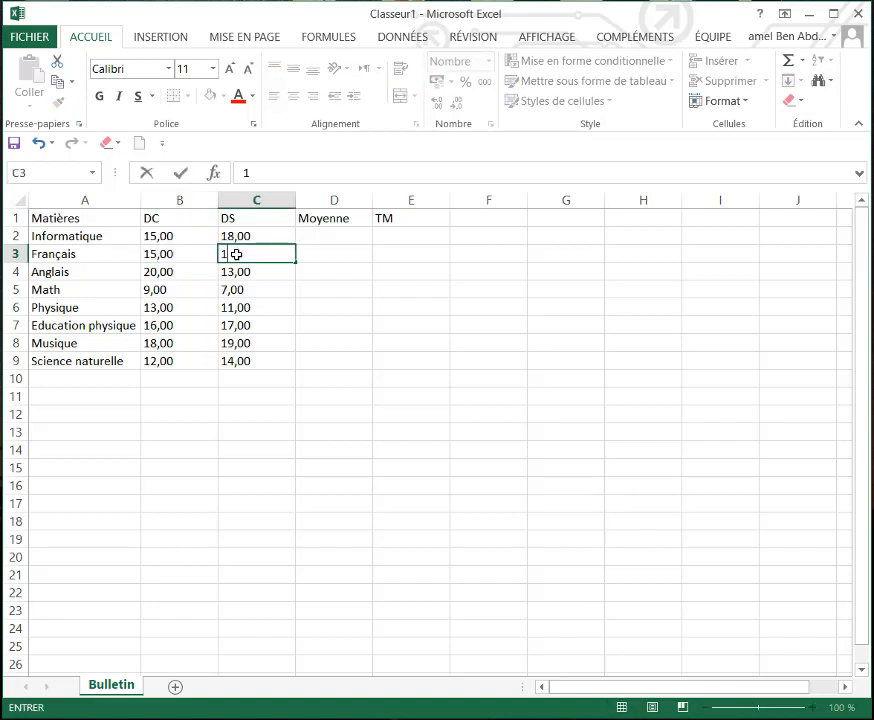
left_click(435, 416)
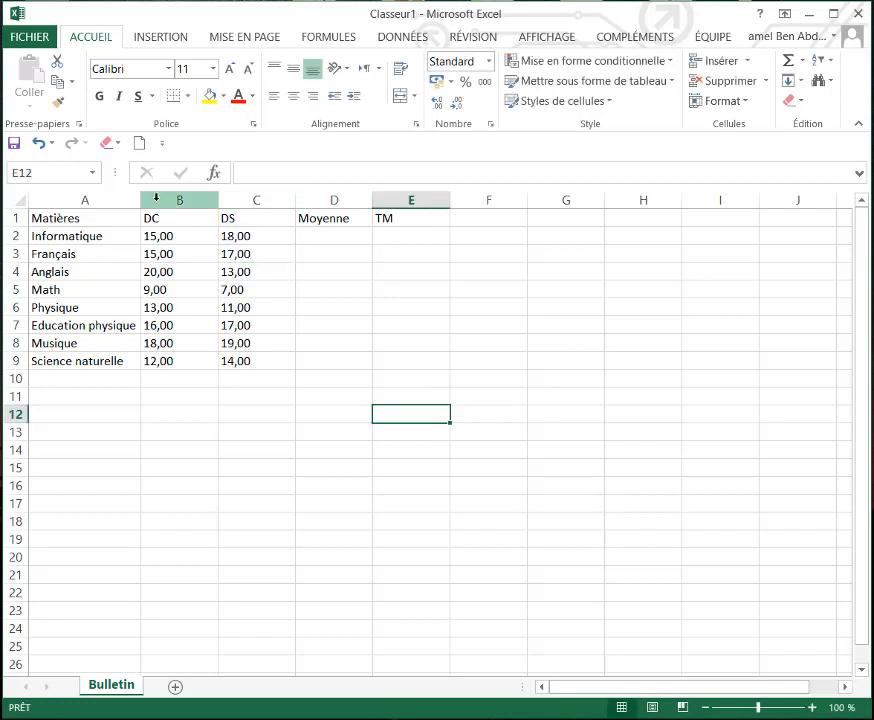
Insert a new column before the DC column and give it the heading Coefficient
left_click(156, 199)
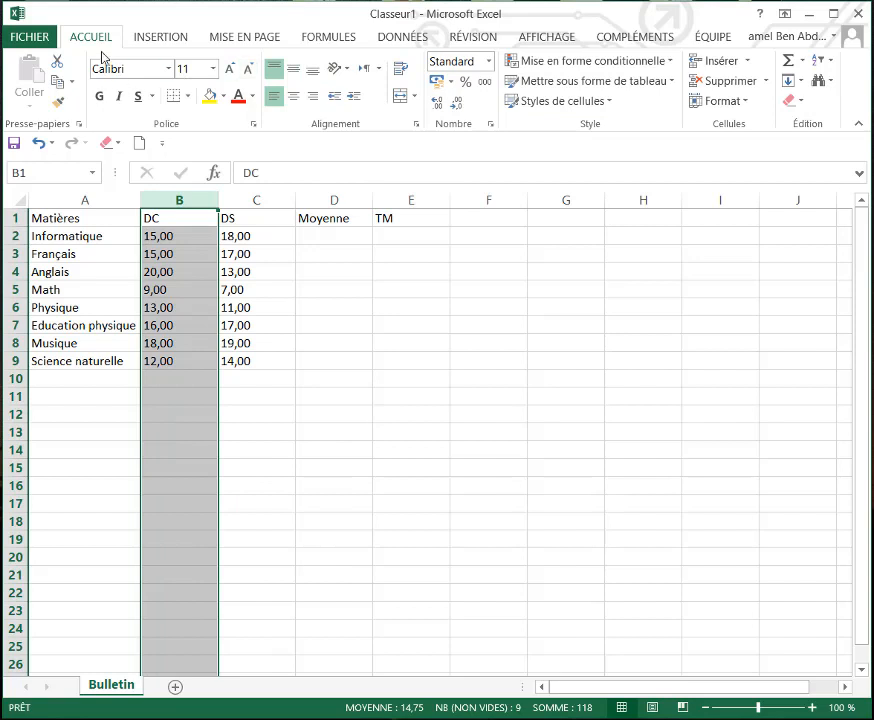
left_click(749, 62)
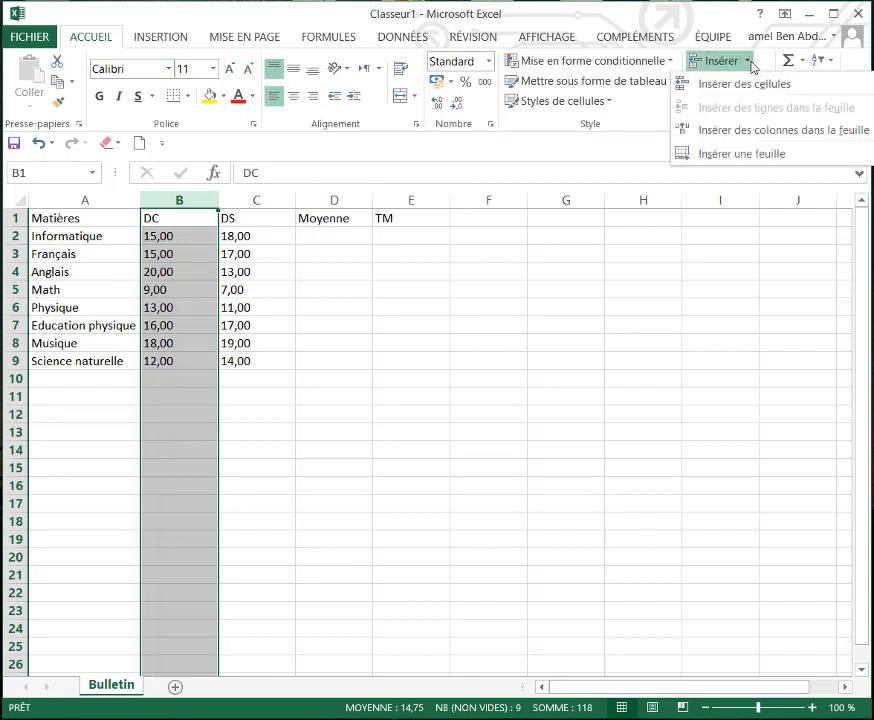
left_click(765, 130)
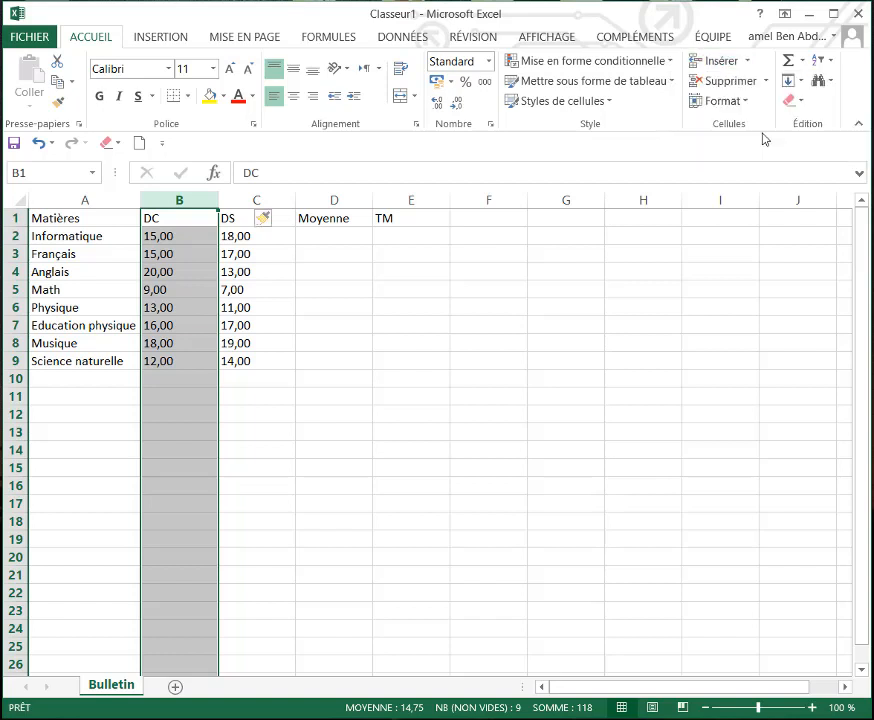
left_click(199, 222)
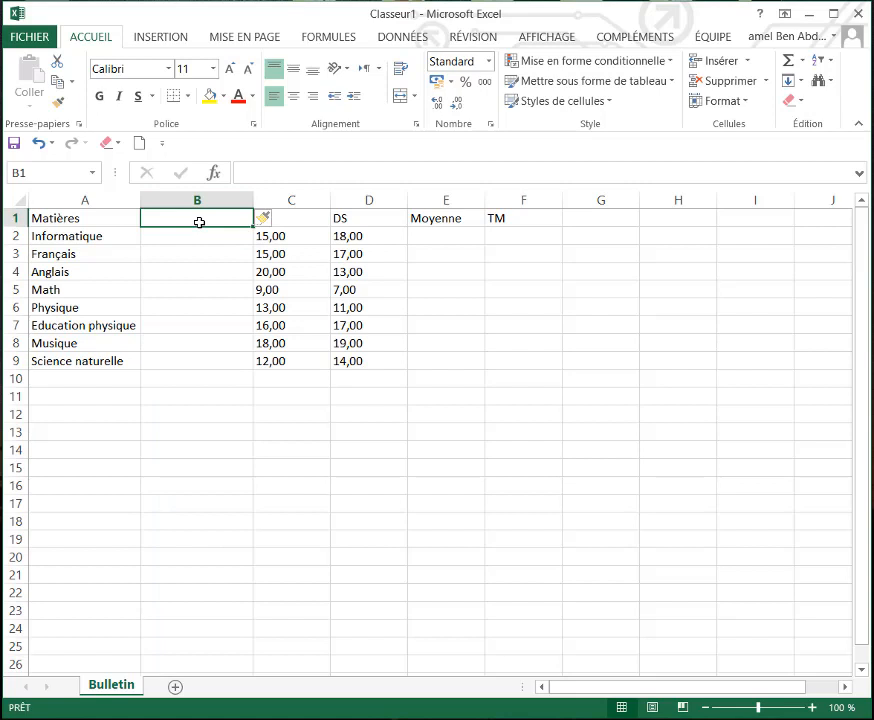
type("Coe")
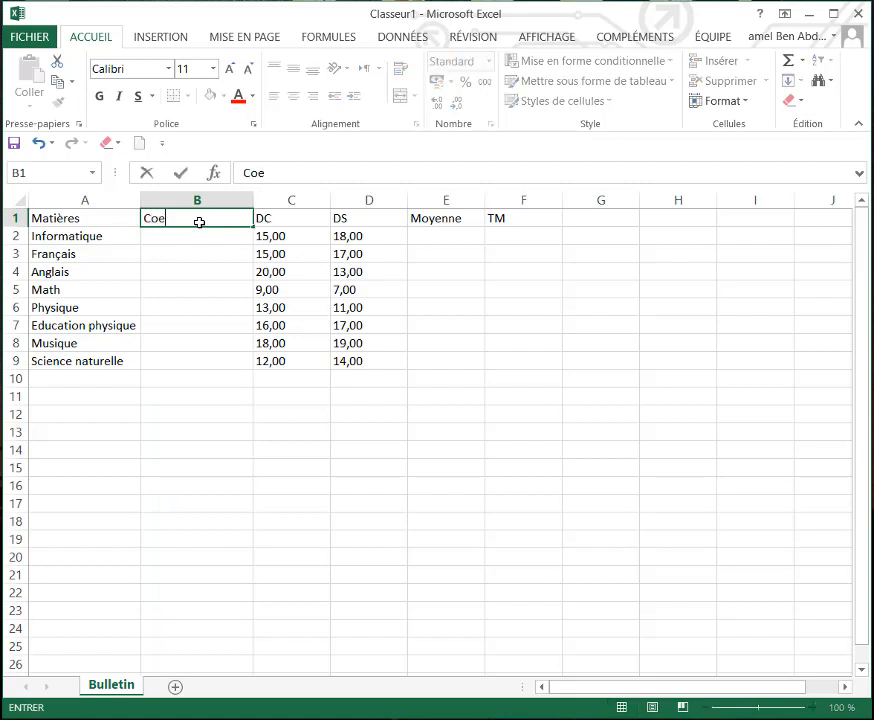
type("fficient")
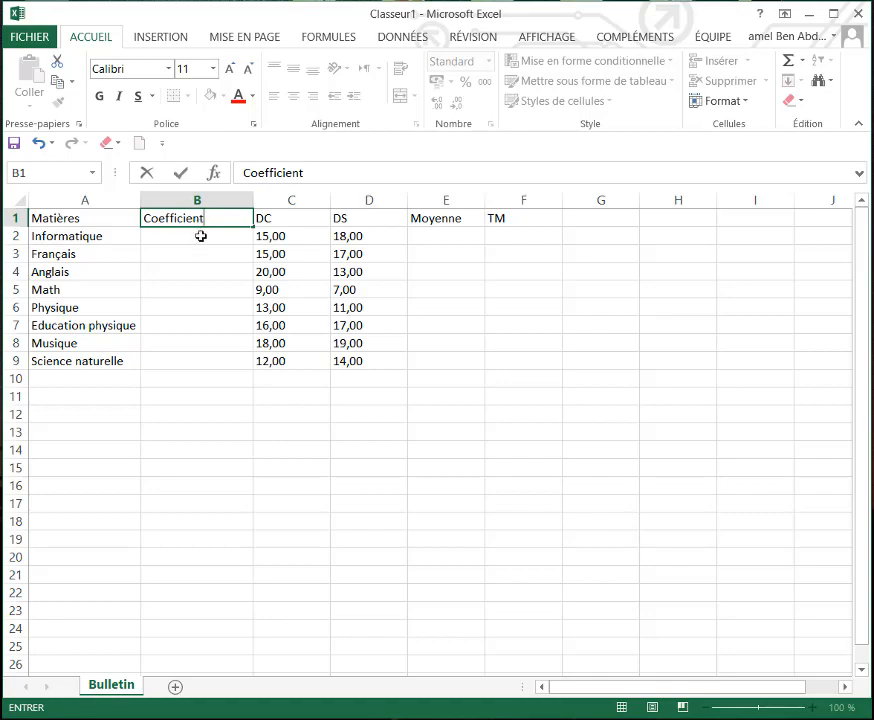
key("Return")
Enter the coefficients 1, 2, 1, 4, 2, 1, 1 and 1 for the subjects from Informatique down to Science naturelle
type("1")
key("Return")
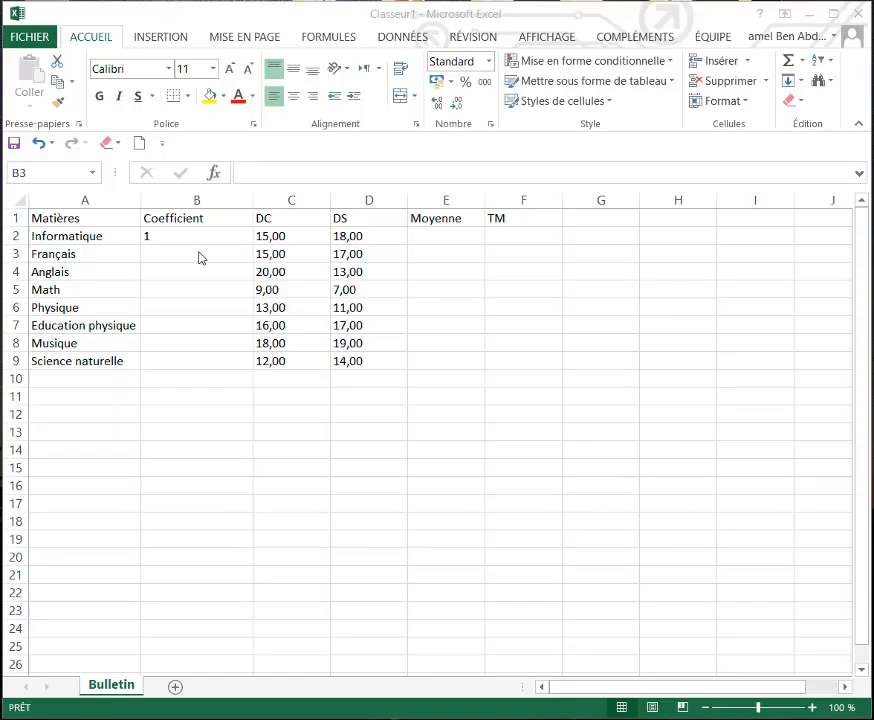
left_click(199, 253)
type("2")
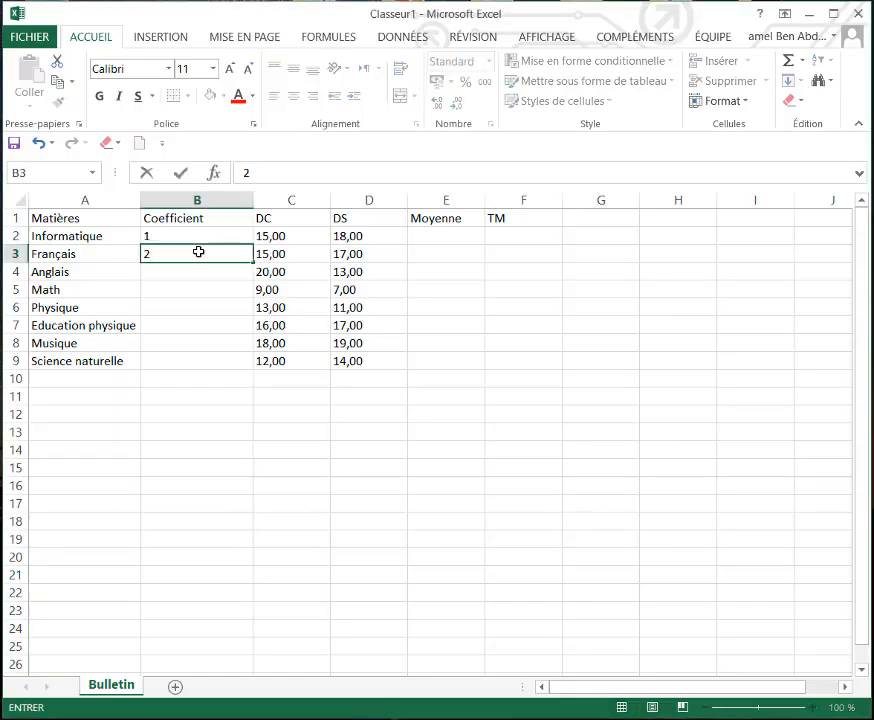
key("Return")
type("1")
key("Return")
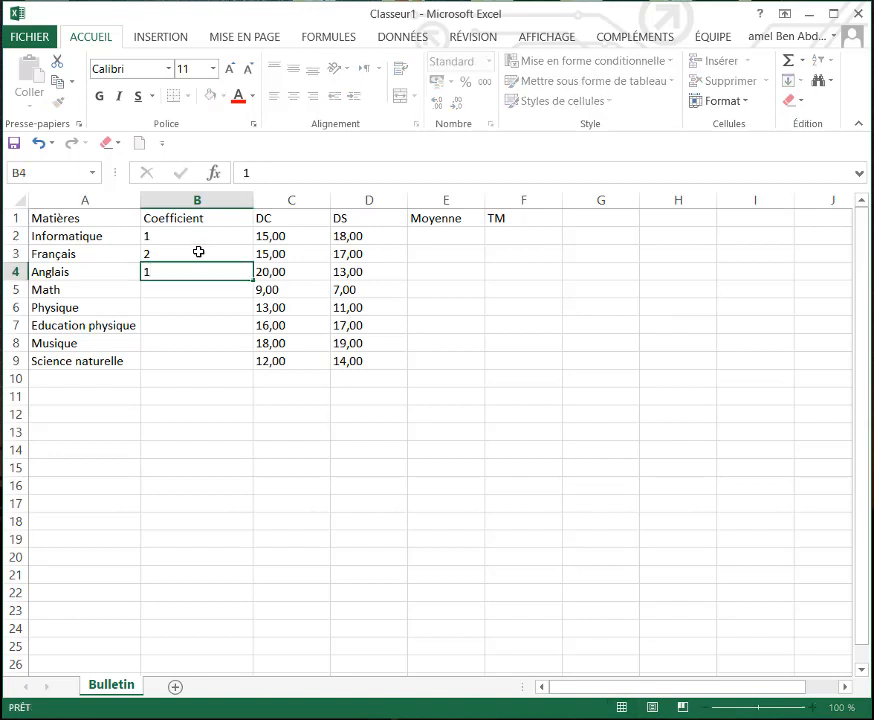
type("4")
key("Return")
type("2")
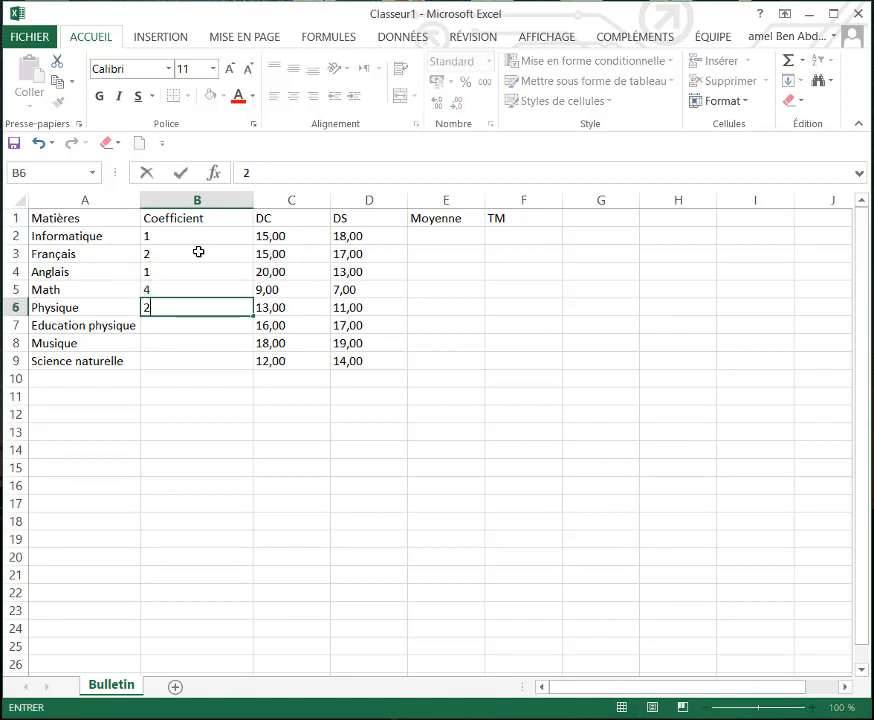
key("Return")
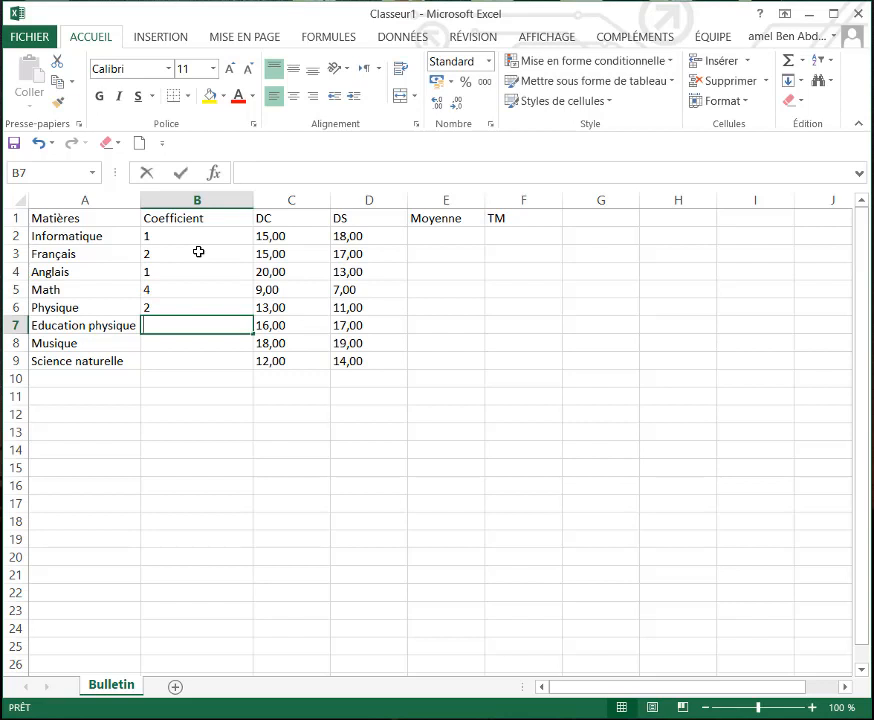
type("1")
key("Return")
type("1")
key("Return")
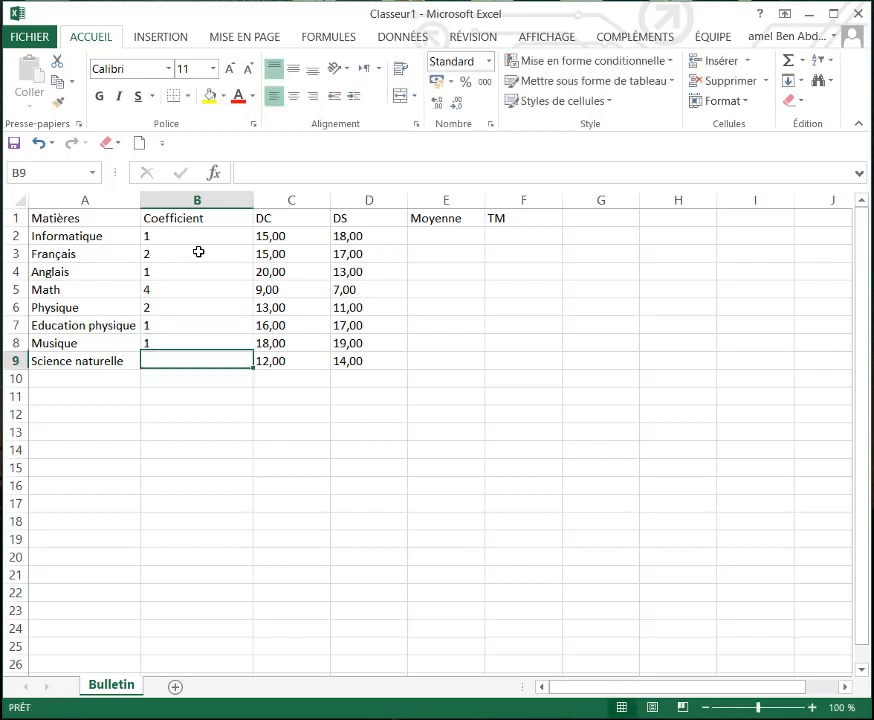
type("1")
left_click(370, 396)
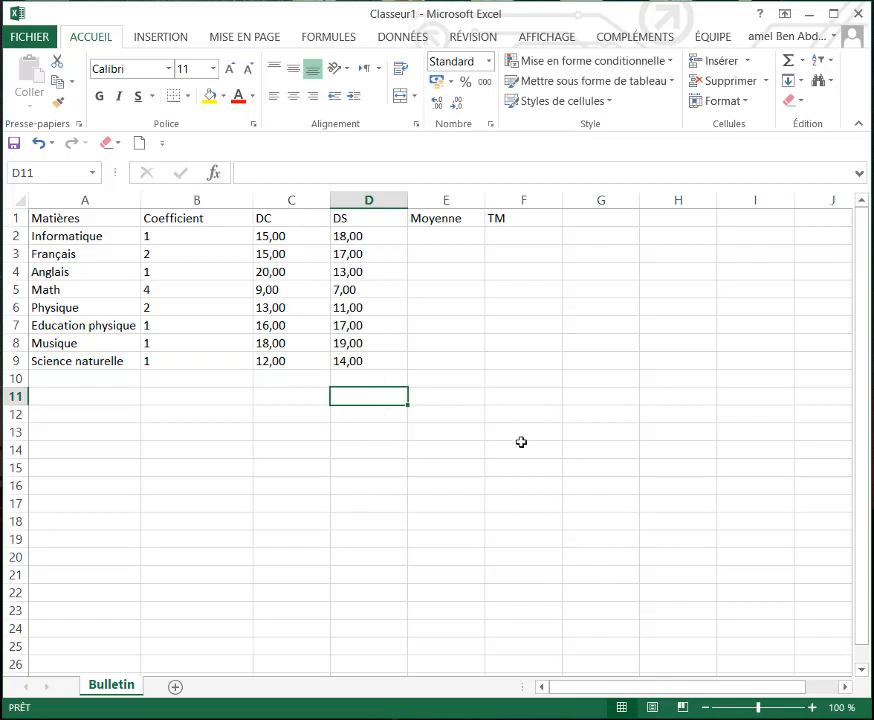
Copy the range A1:F12 of the Bulletin sheet and paste it at A1 of a new sheet
left_click_drag(508, 409, 36, 210)
right_click(133, 325)
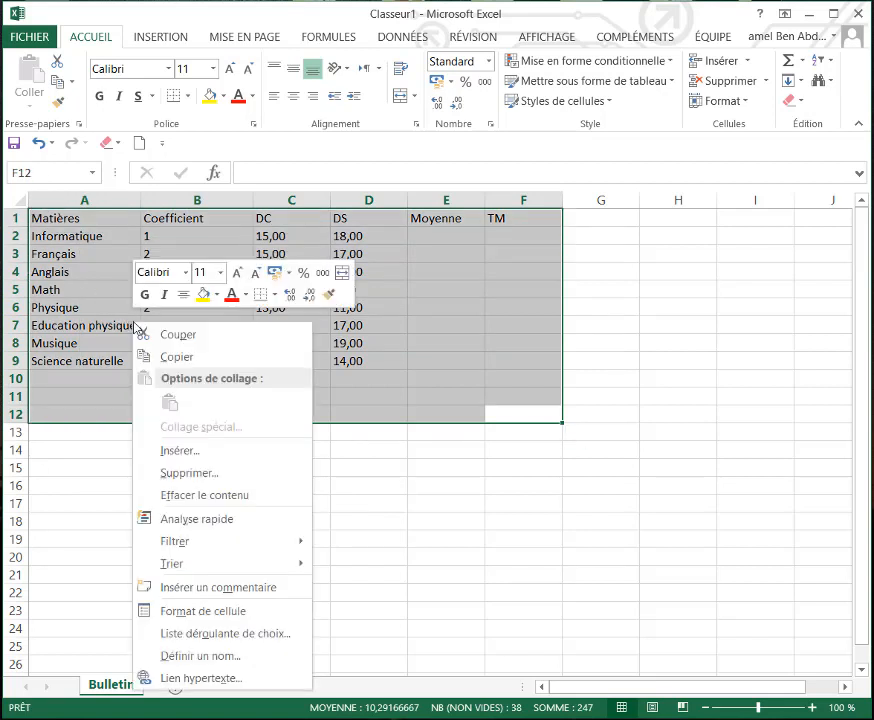
left_click(198, 360)
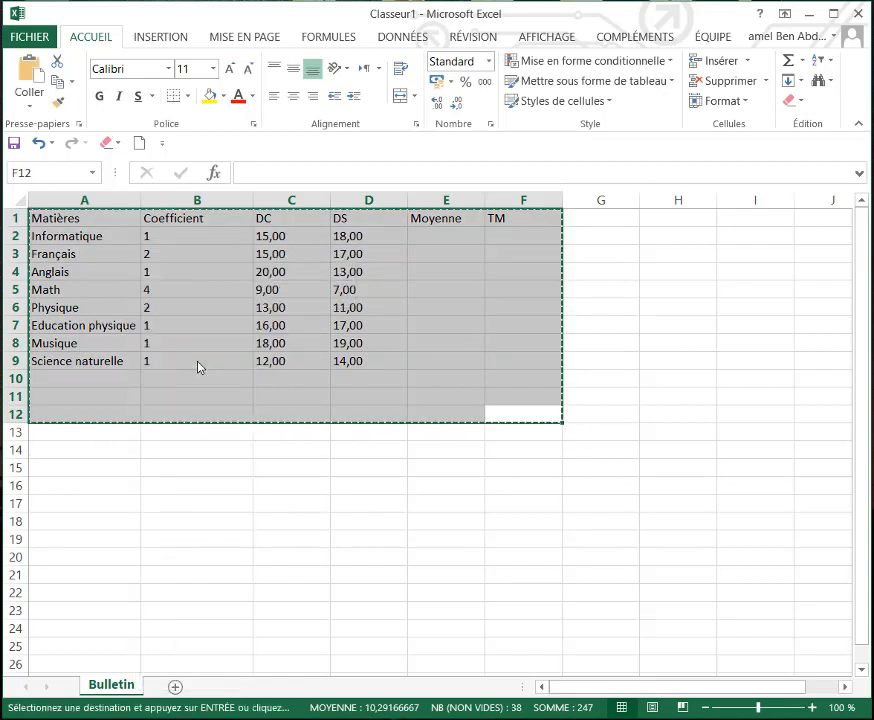
left_click(175, 688)
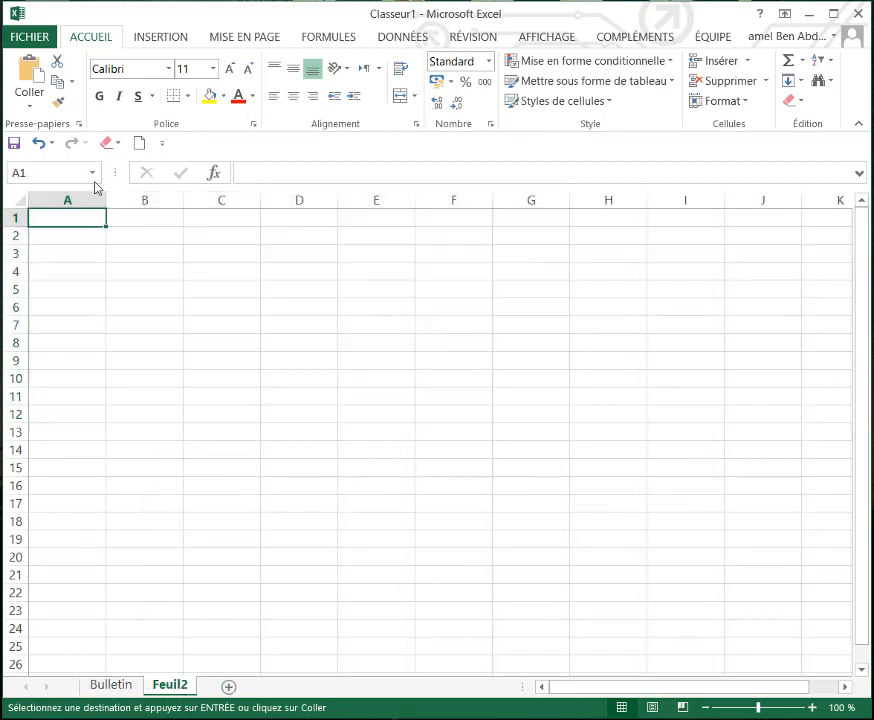
key("ctrl+v")
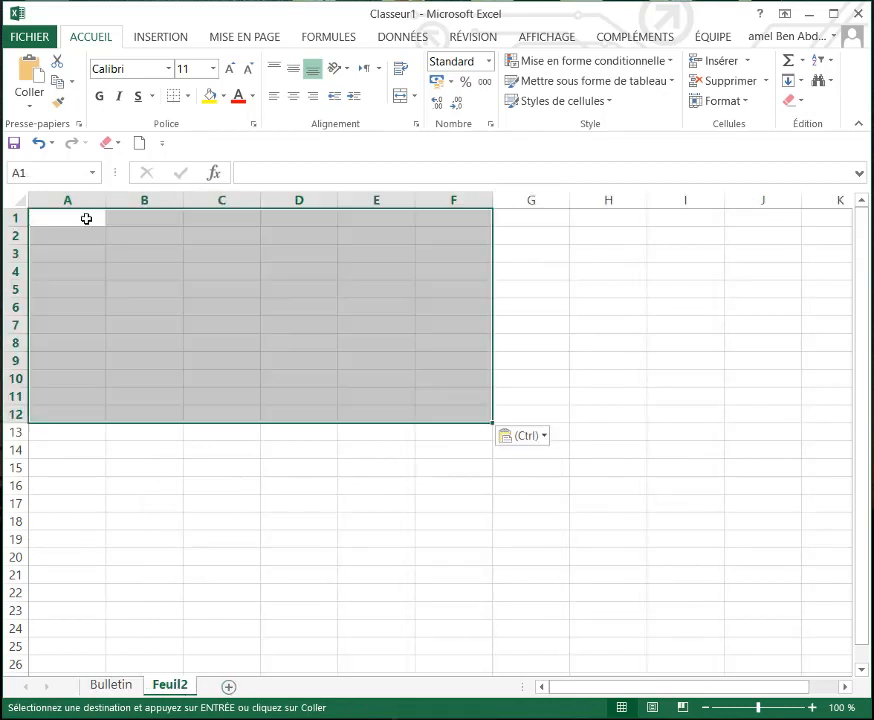
left_click(376, 521)
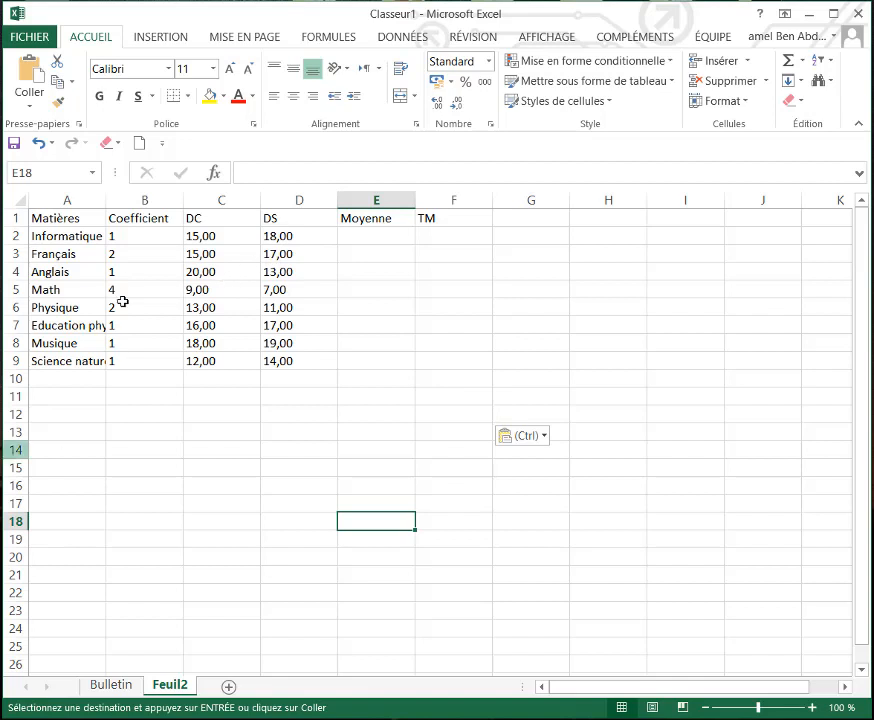
Delete cells A3, B4 and C6 of the Feuil2 sheet together, shifting the remaining cells up
left_click(74, 253)
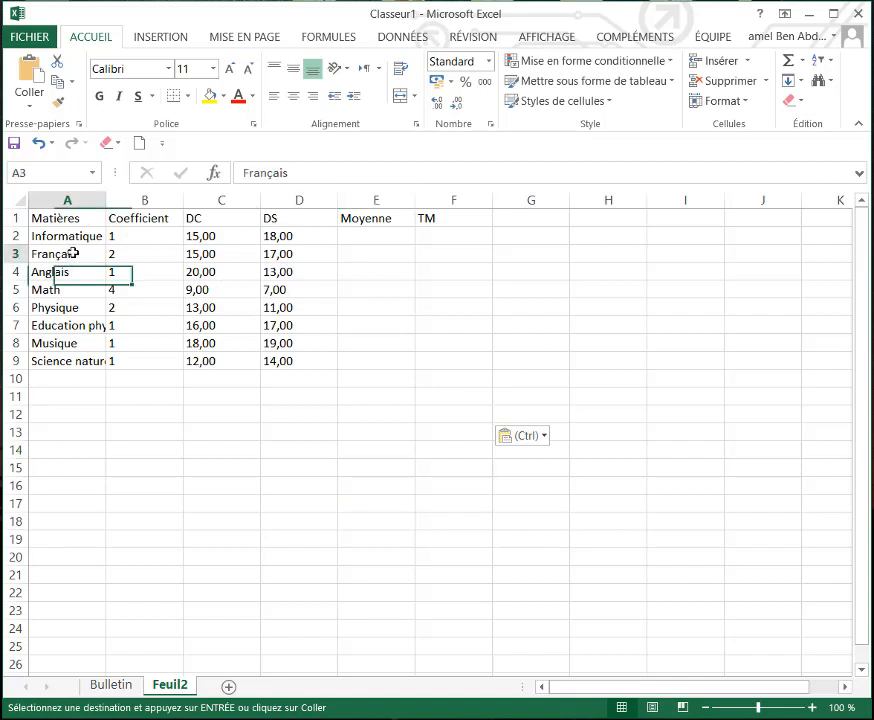
left_click(151, 271, "ctrl")
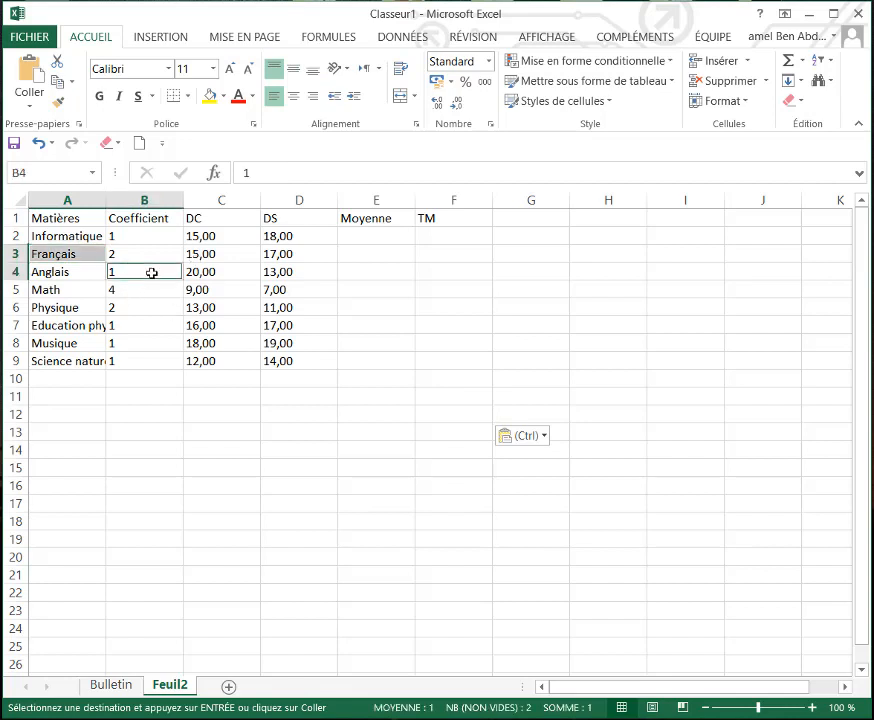
left_click(200, 307, "ctrl")
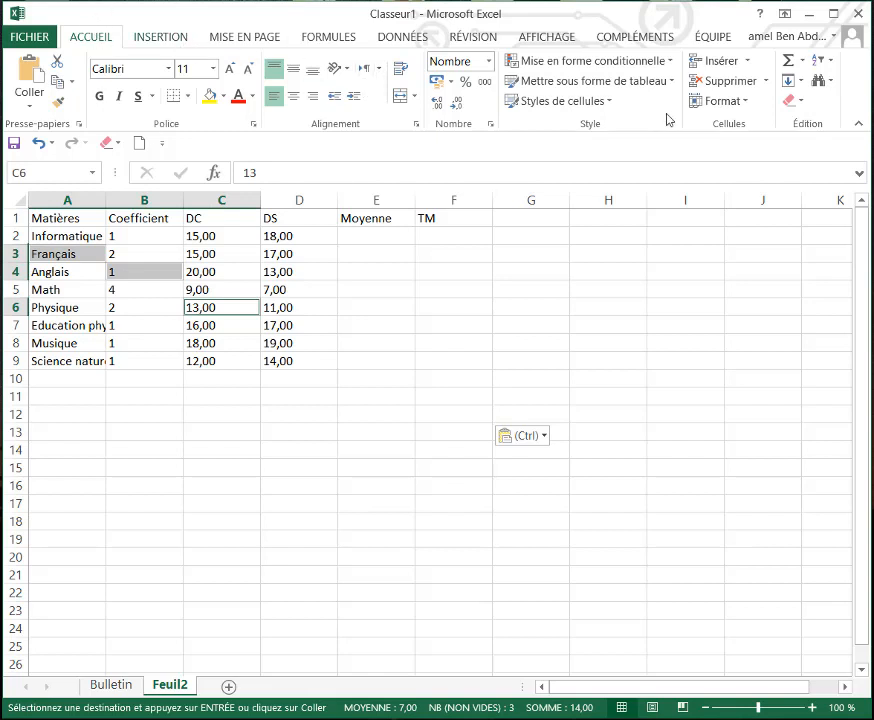
left_click(767, 82)
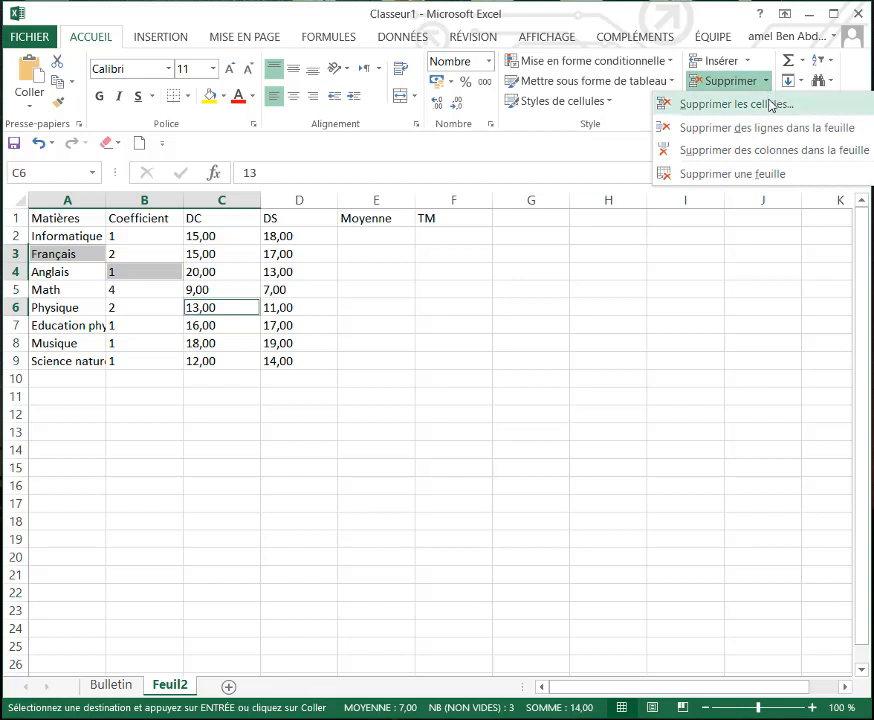
left_click(770, 104)
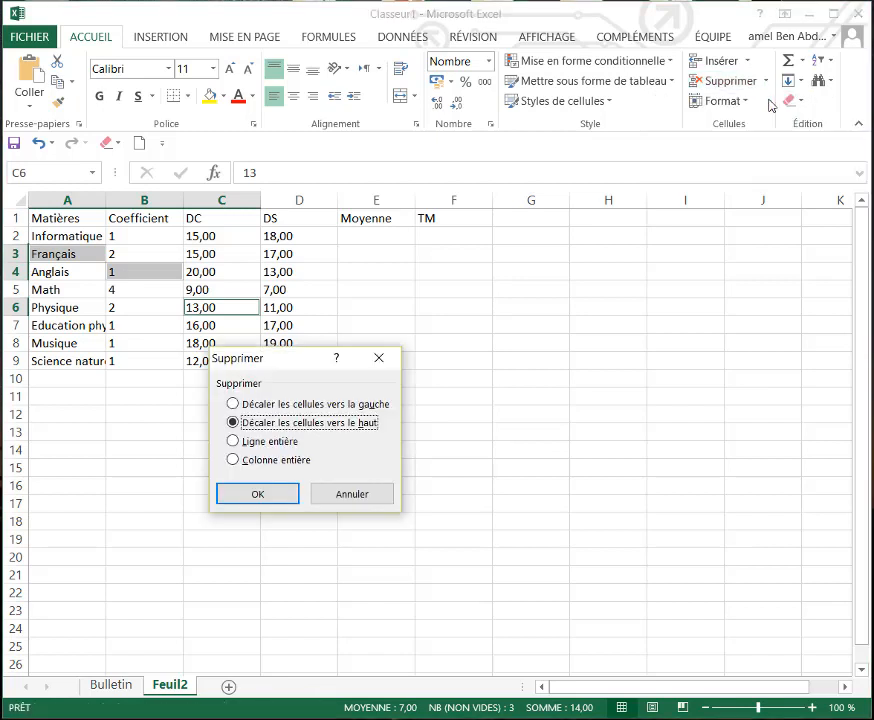
left_click(267, 495)
left_click(369, 460)
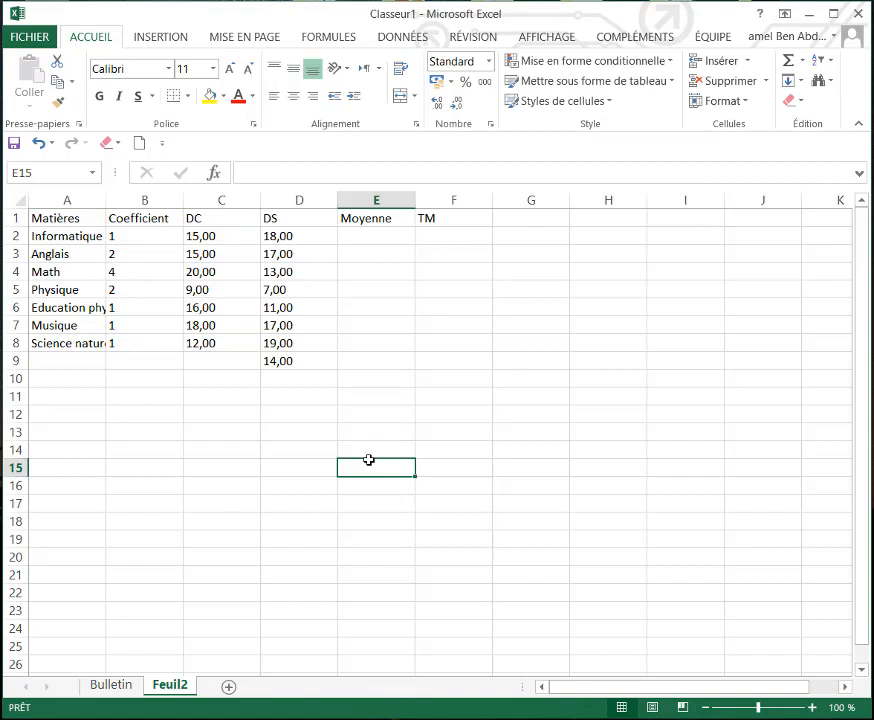
Delete the entire Math row, row 4, from the Feuil2 sheet
left_click(17, 271)
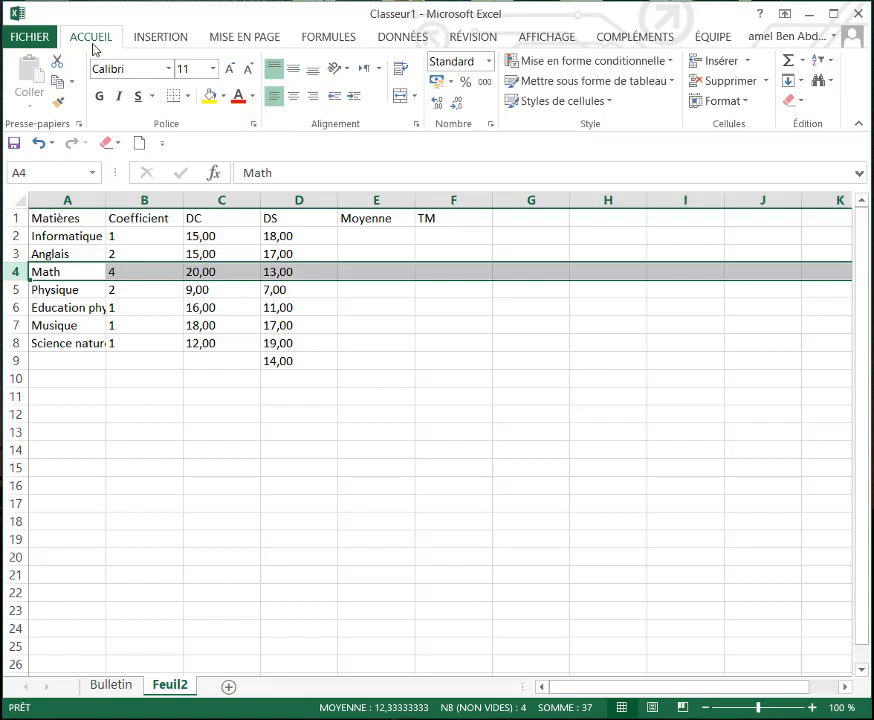
left_click(766, 81)
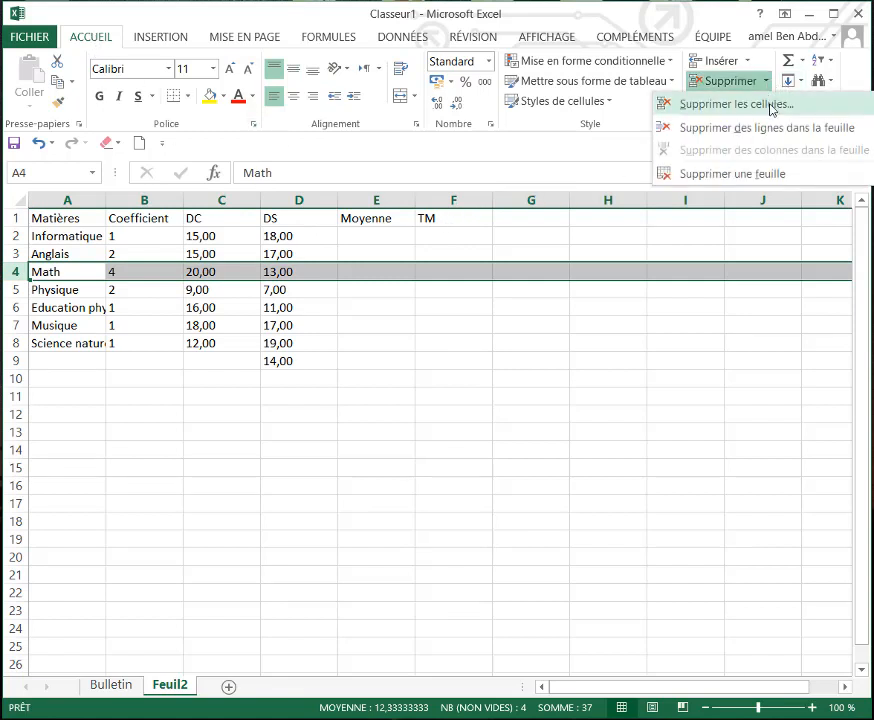
left_click(777, 136)
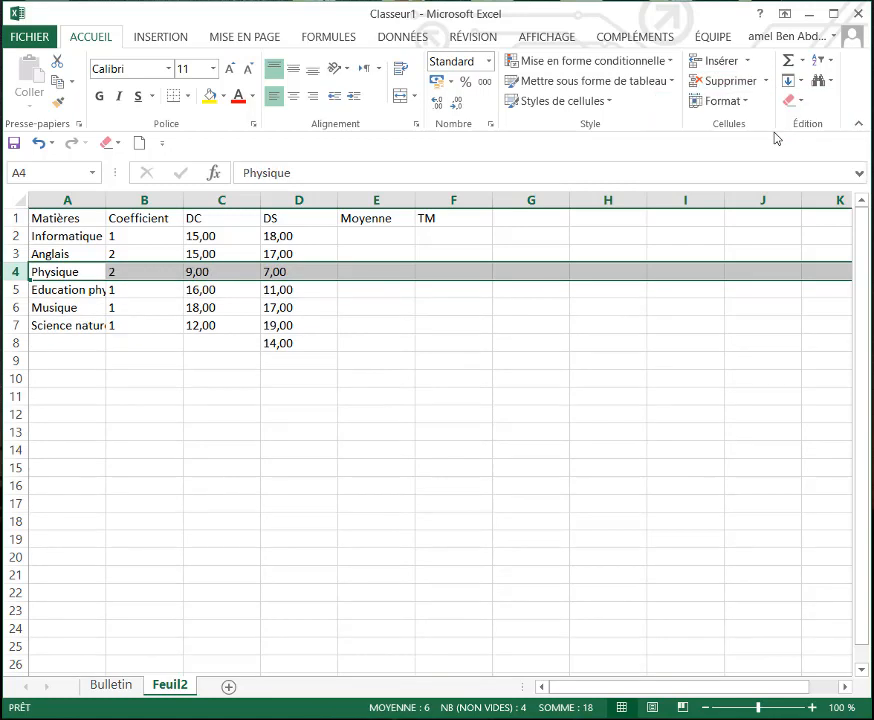
left_click(426, 492)
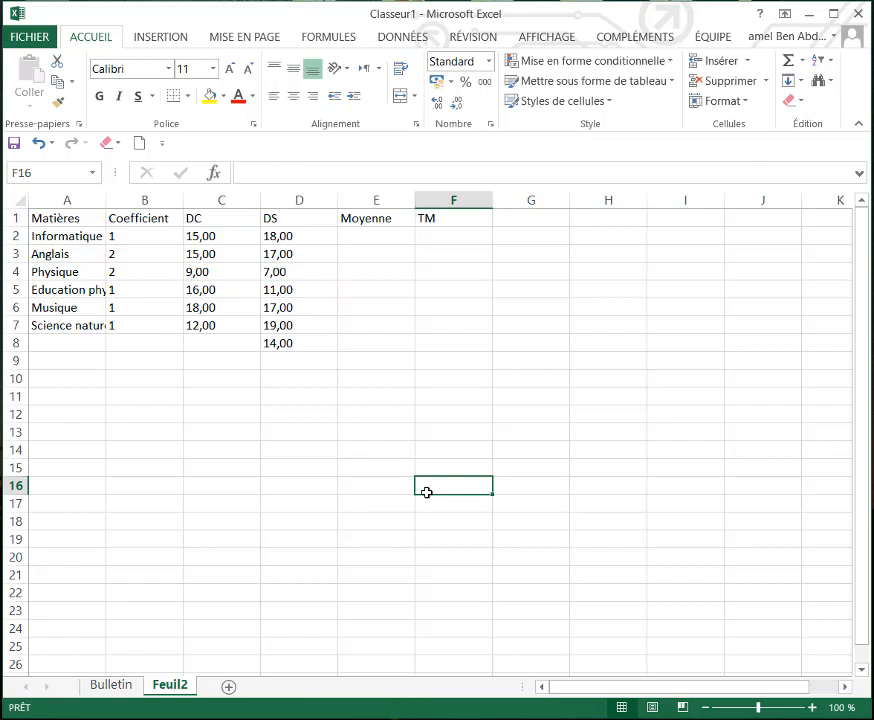
Delete the entire DC column, column C, from the Feuil2 sheet
left_click(225, 199)
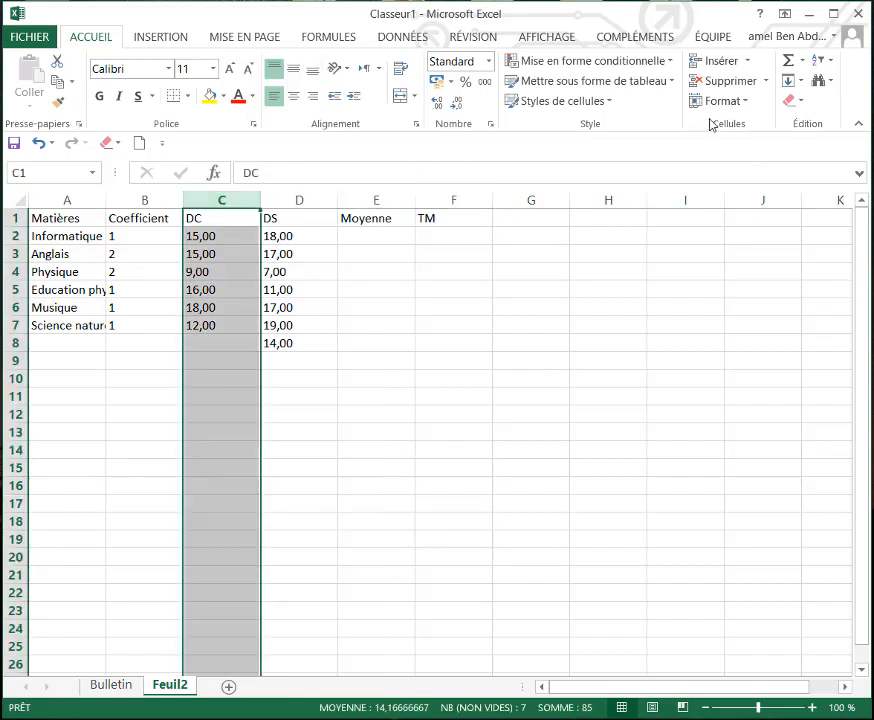
left_click(766, 81)
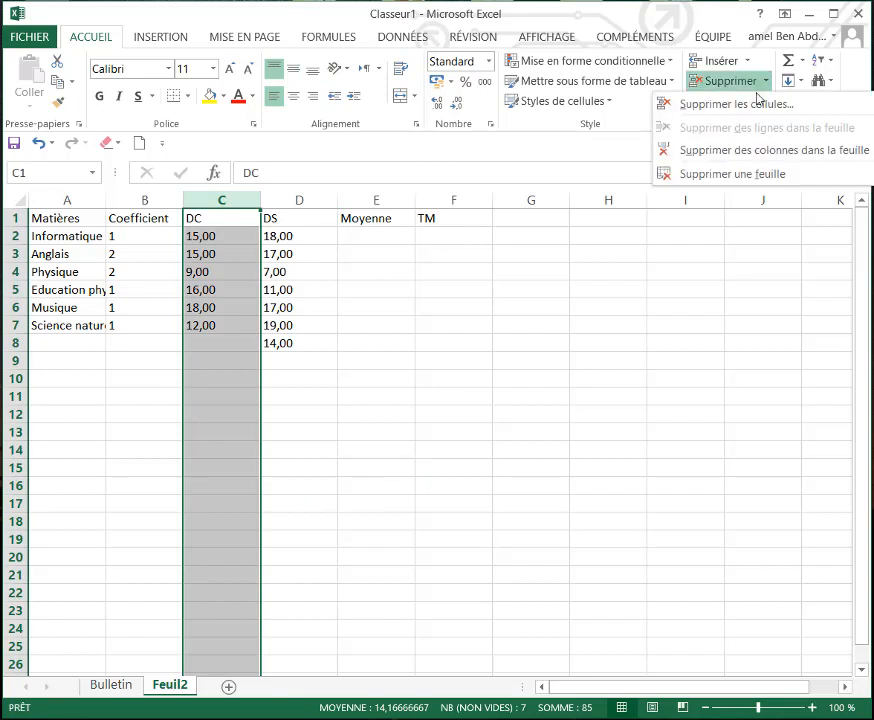
left_click(768, 152)
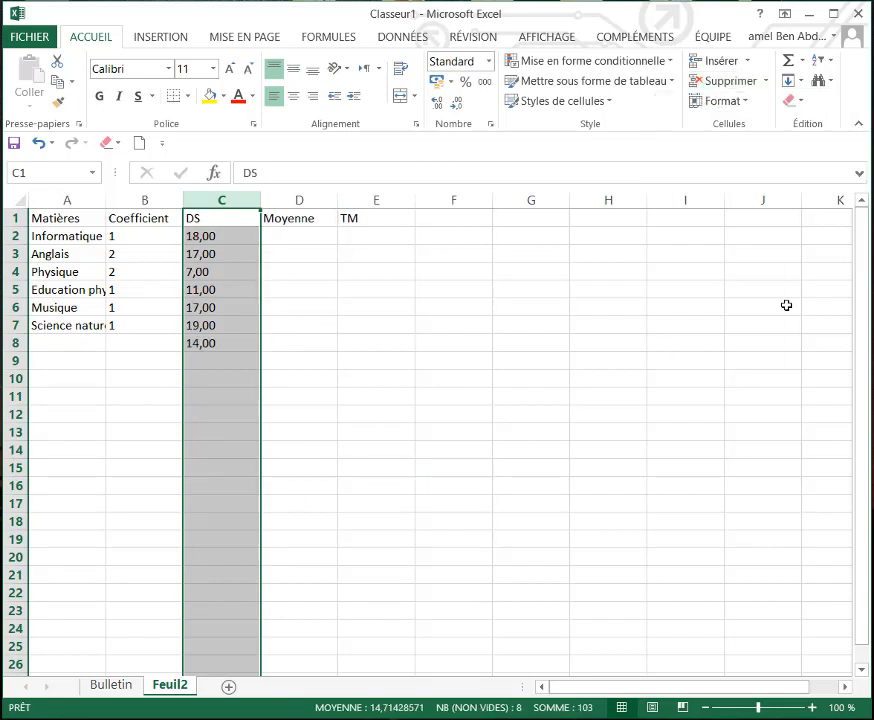
left_click(697, 319)
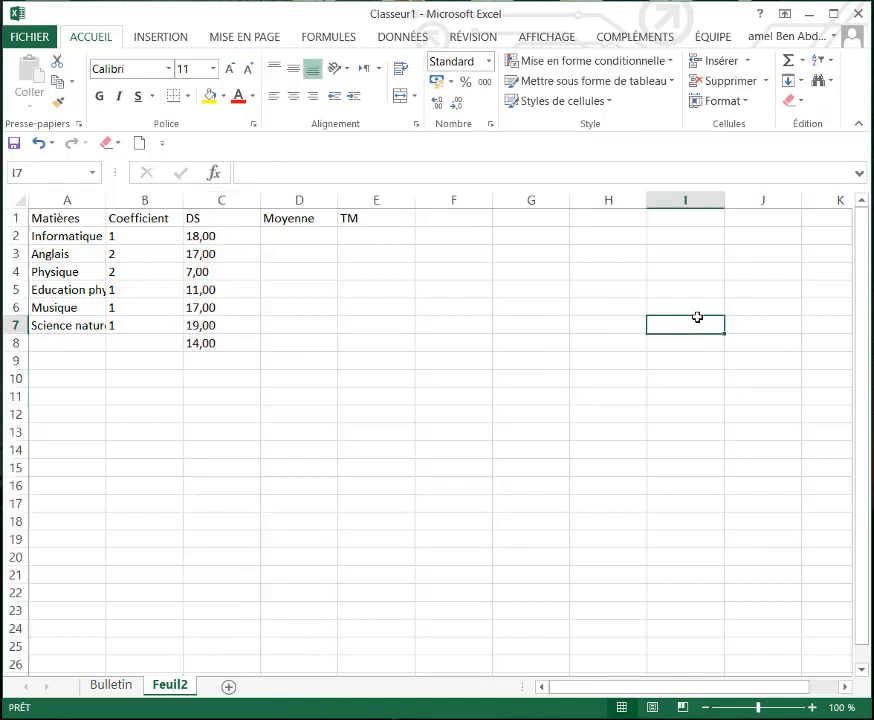
Delete the Feuil2 sheet from the workbook and confirm its permanent removal
left_click(767, 86)
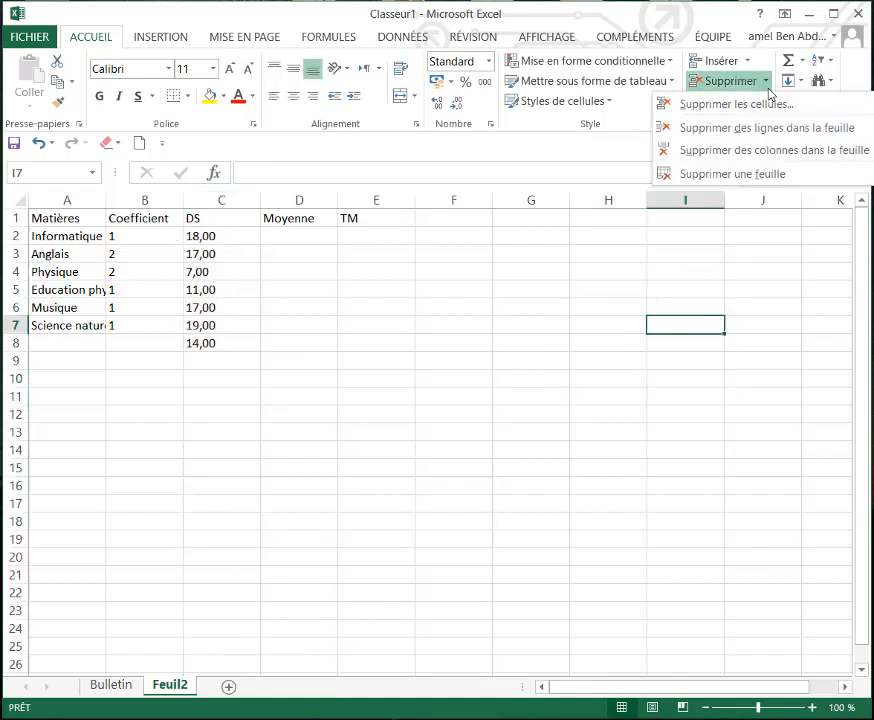
left_click(752, 184)
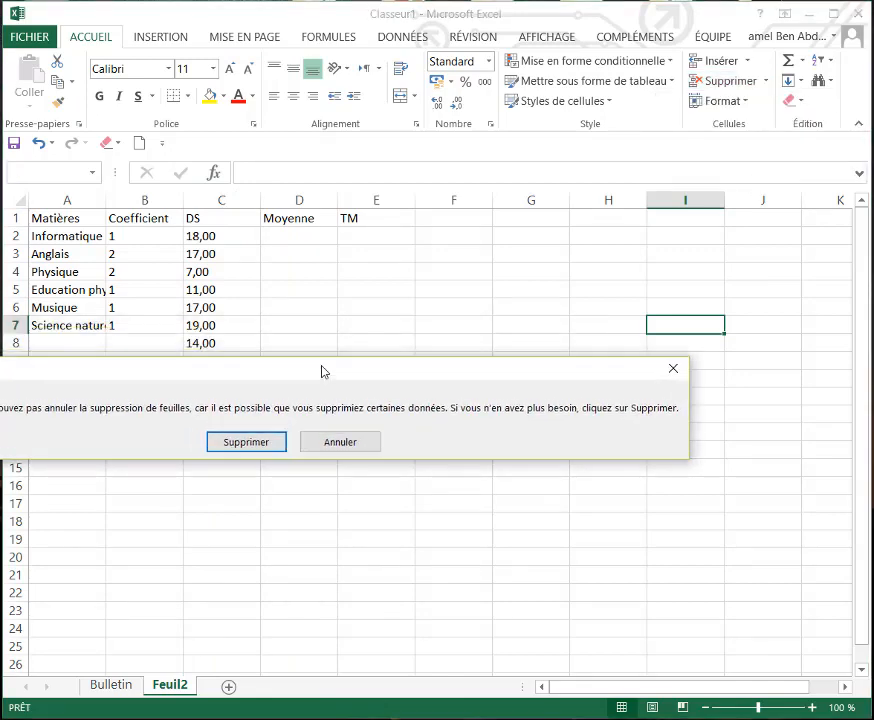
left_click_drag(514, 421, 468, 392)
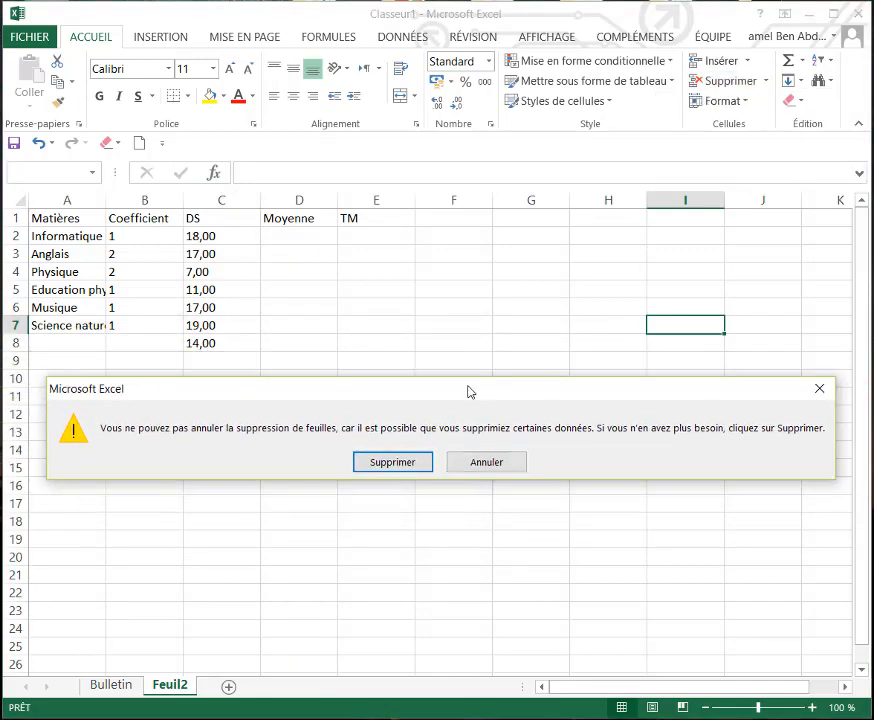
left_click(395, 466)
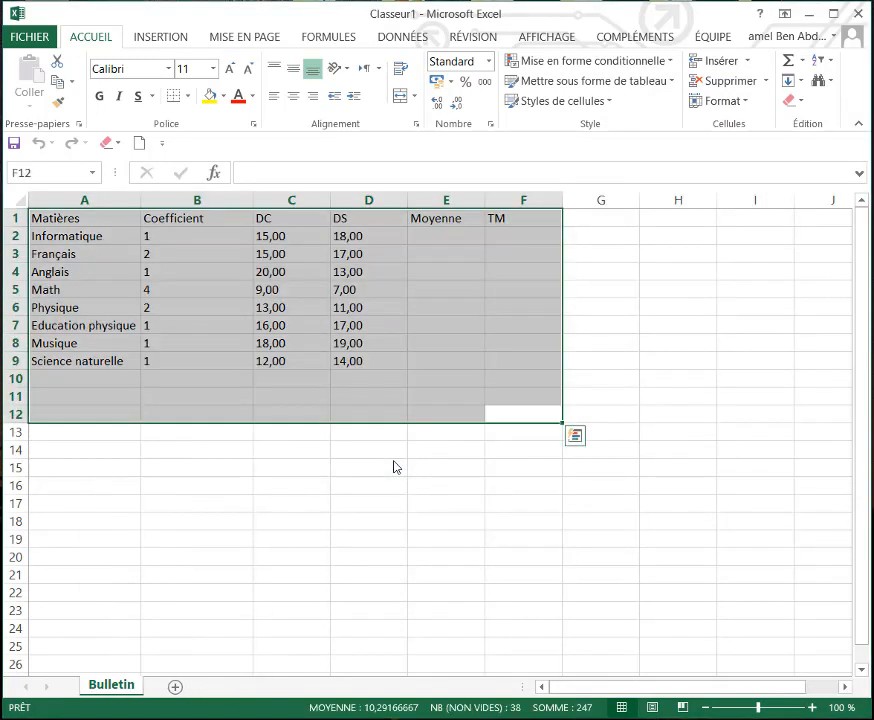
left_click(393, 463)
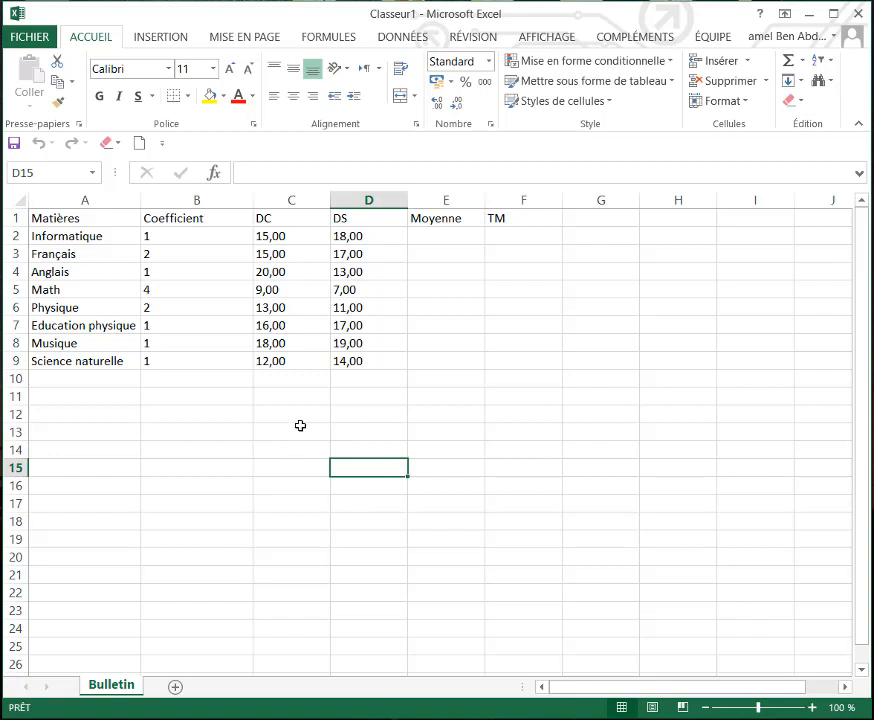
Start saving the workbook under a new name on the computer and bring the whole save dialog into view
left_click(45, 42)
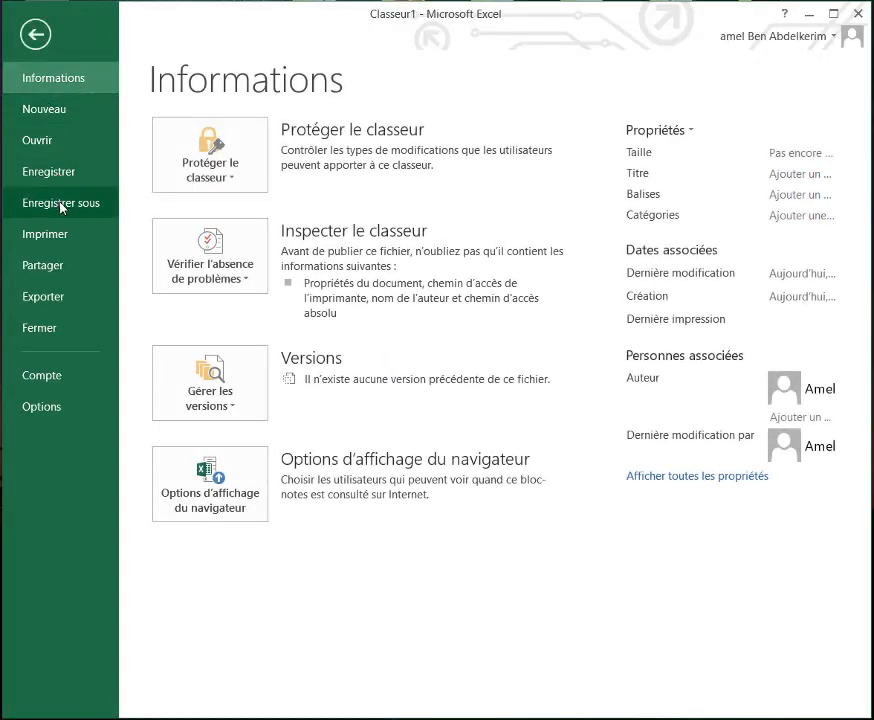
left_click(61, 205)
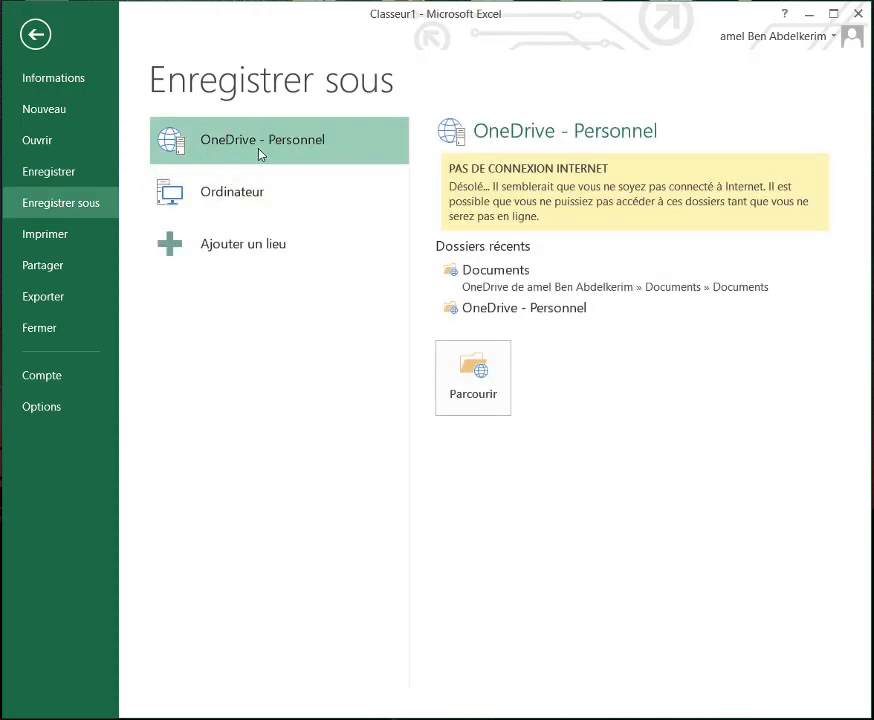
left_click(237, 198)
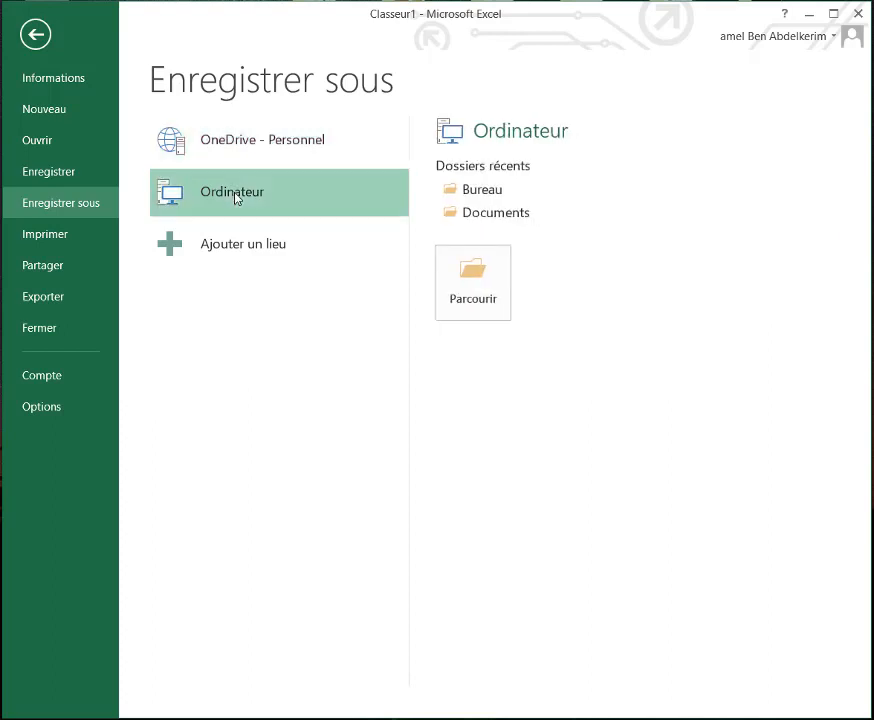
left_click(489, 280)
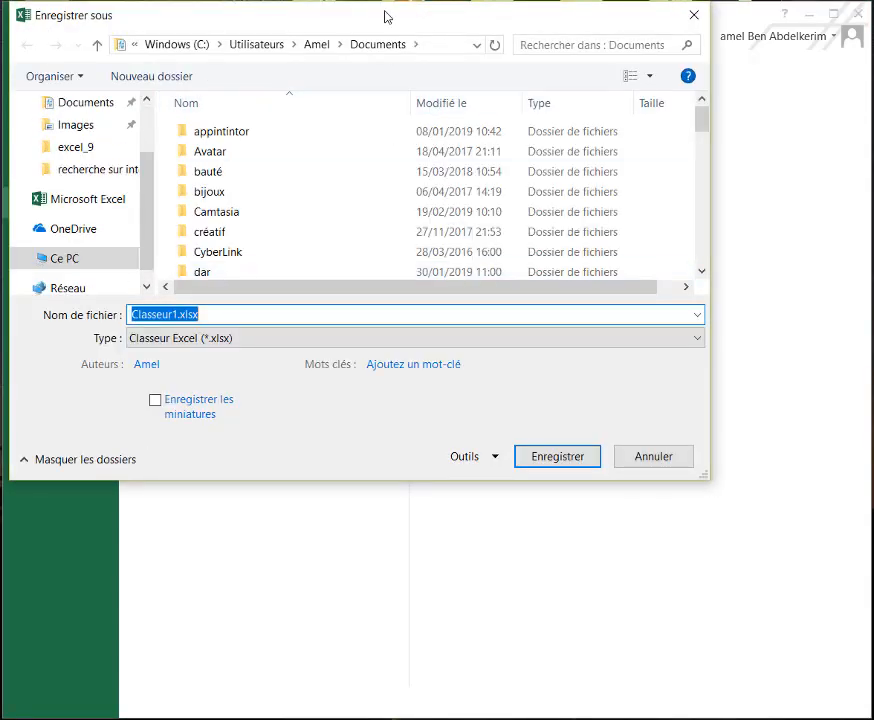
left_click_drag(400, 24, 503, 134)
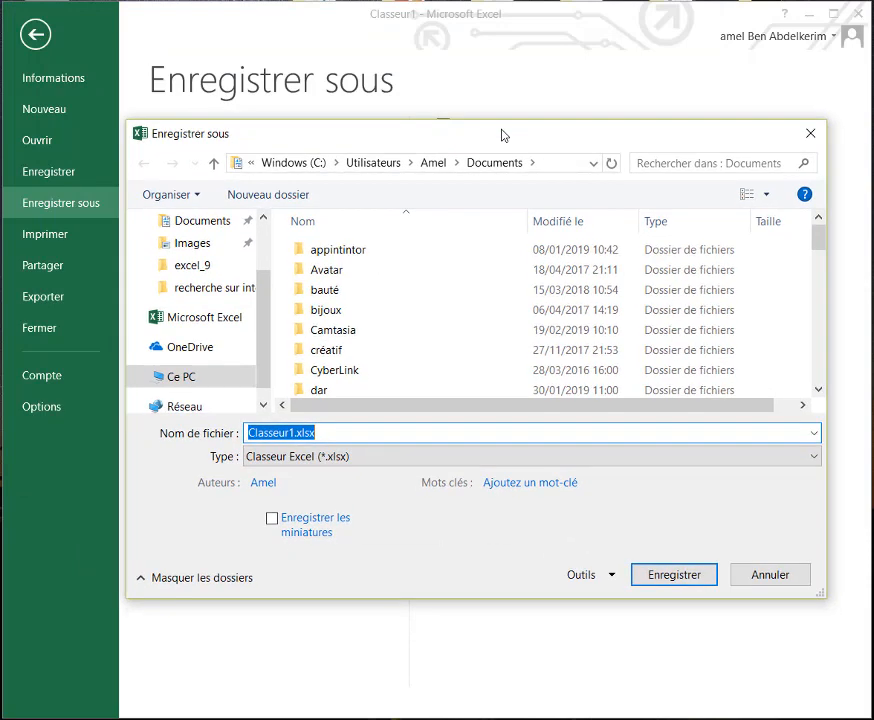
Replace the proposed file name with Bulletin_tr1
left_click(318, 432)
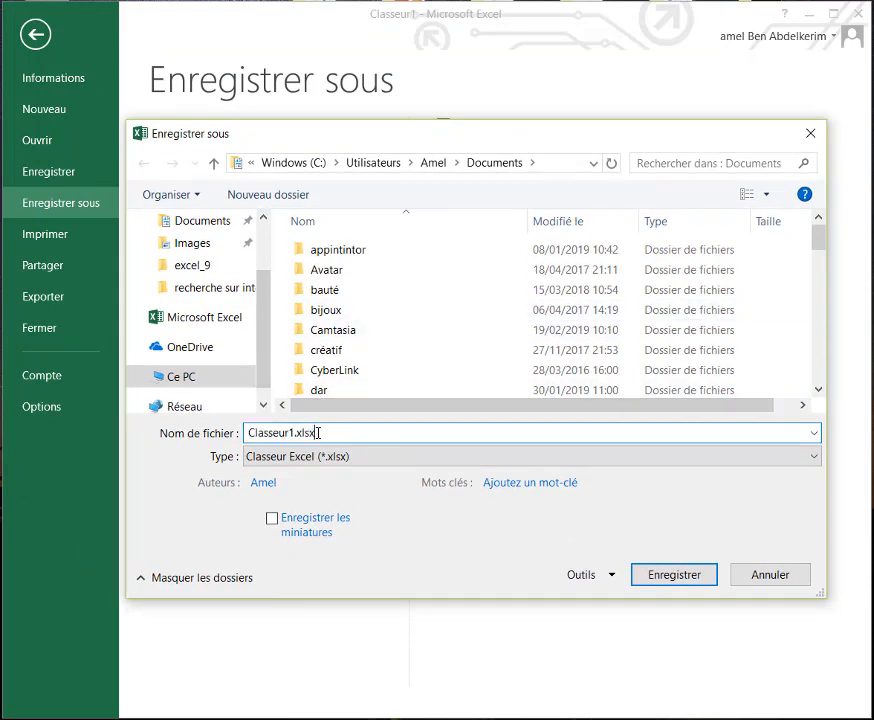
key("BackSpace")
key("BackSpace")
key("BackSpace")
key("BackSpace")
key("BackSpace")
key("BackSpace")
key("BackSpace")
key("BackSpace")
key("BackSpace")
key("BackSpace")
key("BackSpace")
key("BackSpace")
key("BackSpace")
key("BackSpace")
type("B")
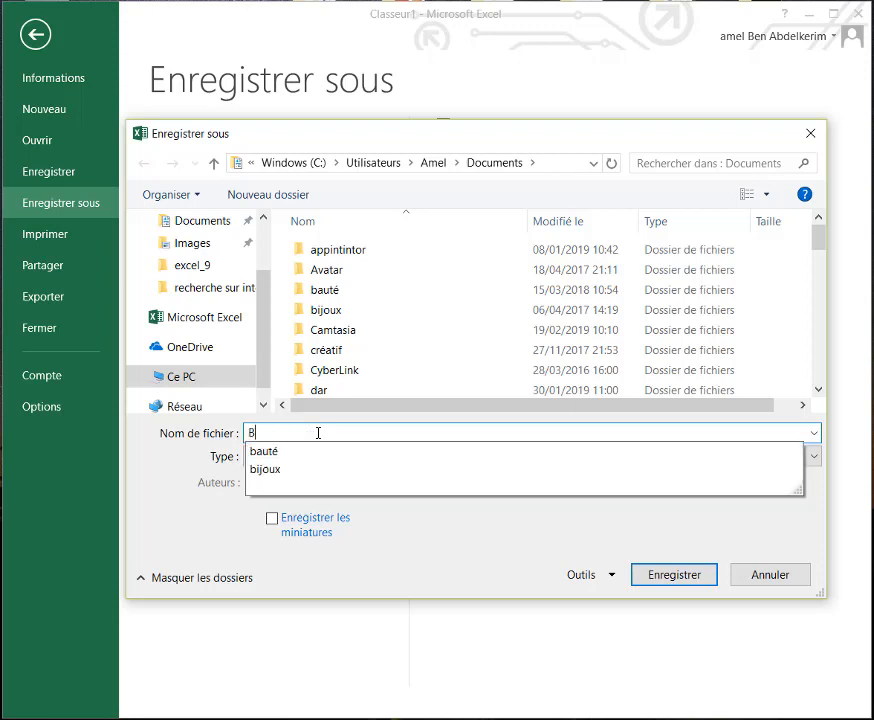
type("ulle")
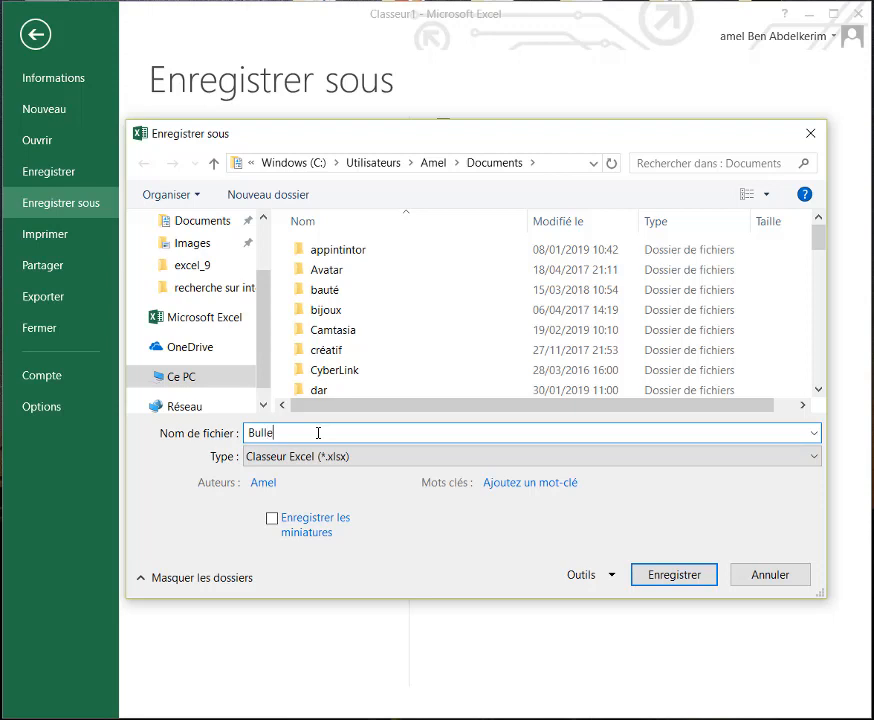
type("tin_tr1")
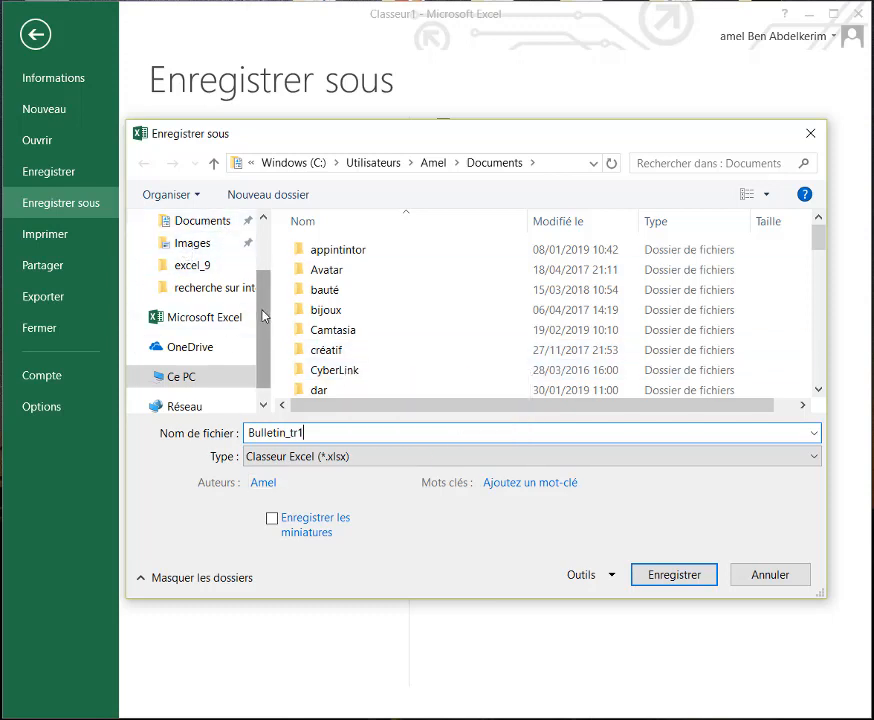
Choose the Bureau folder as the destination and save the workbook there
left_click_drag(265, 316, 262, 259)
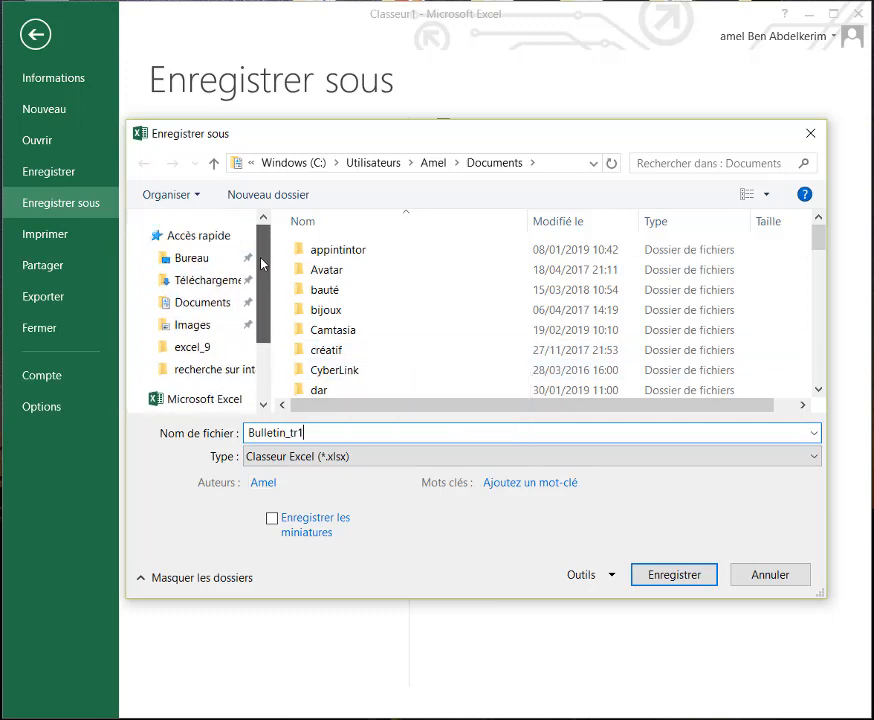
left_click(195, 260)
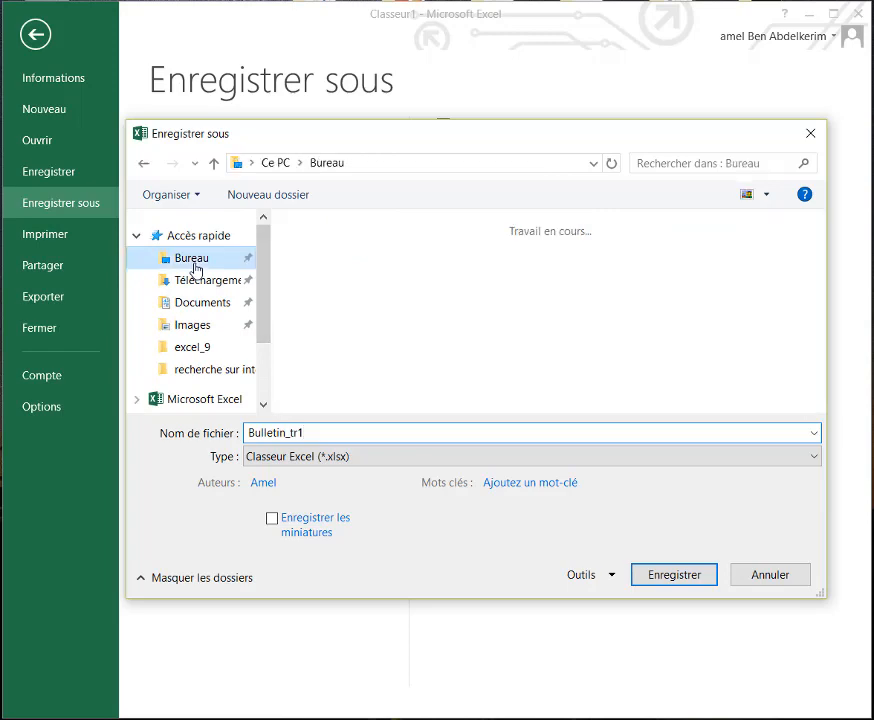
left_click(682, 576)
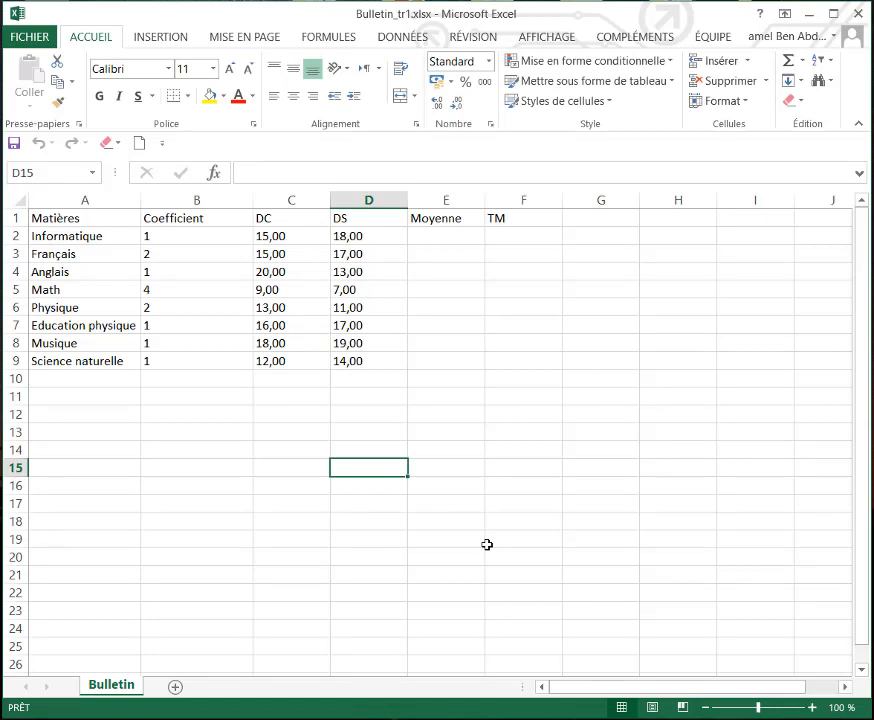
Open the file commands of the saved Bulletin_tr1 workbook
left_click(47, 42)
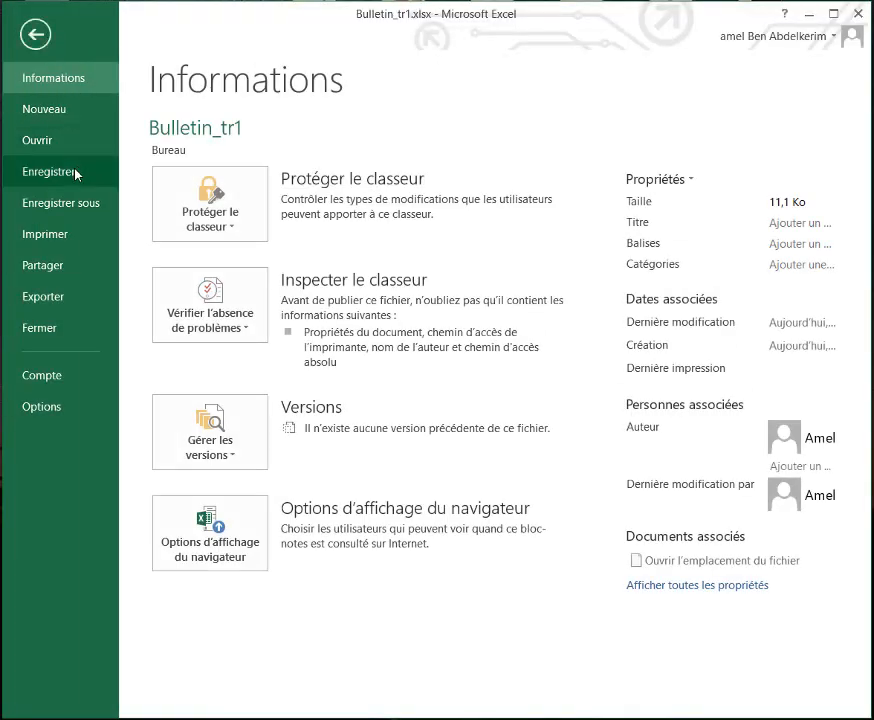